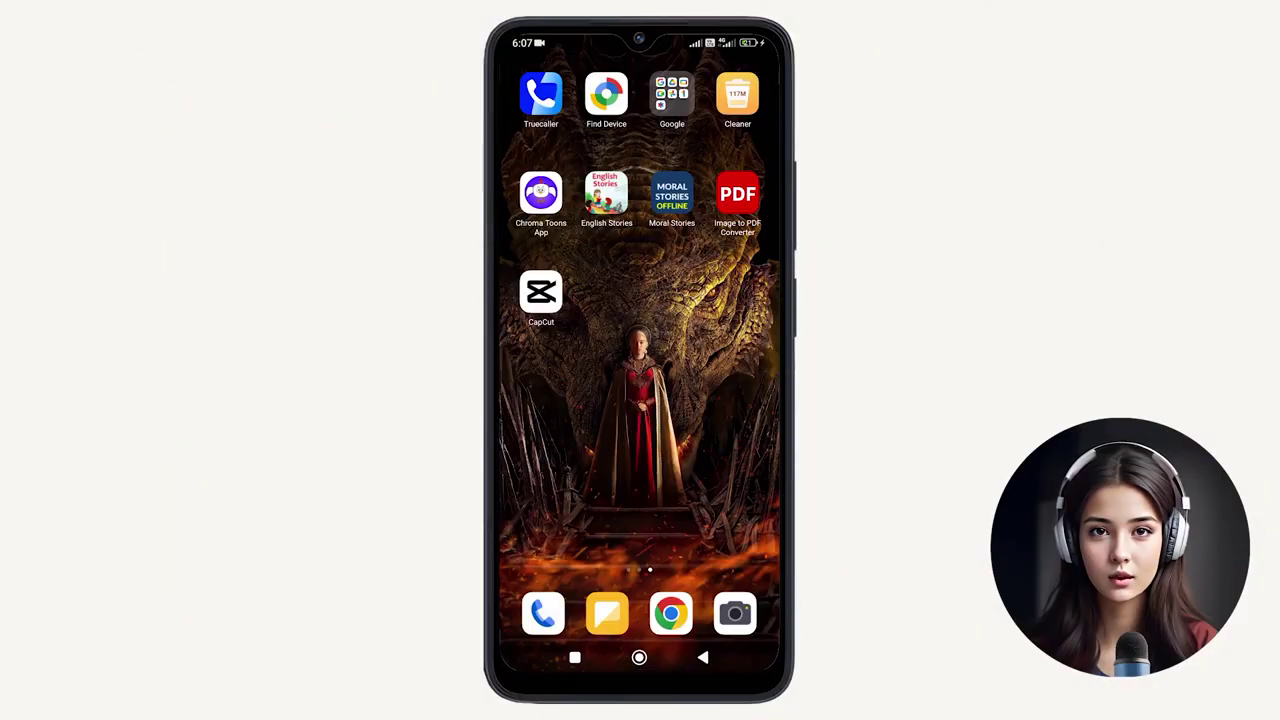
Step: Launch CapCut from the phone's home screen
{"action": "left_click", "coordinate": [541, 292]}
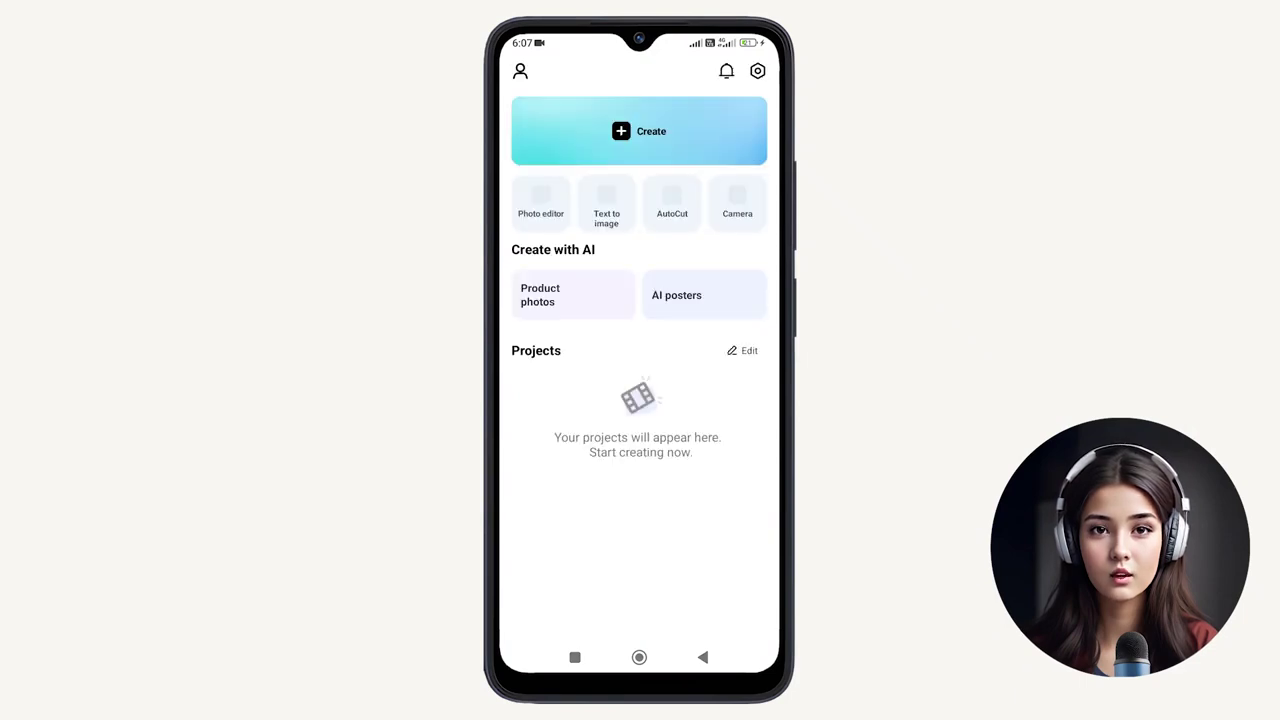
Step: Create a new project from the short-haired woman's portrait in the Photos tab
{"action": "left_click", "coordinate": [720, 210]}
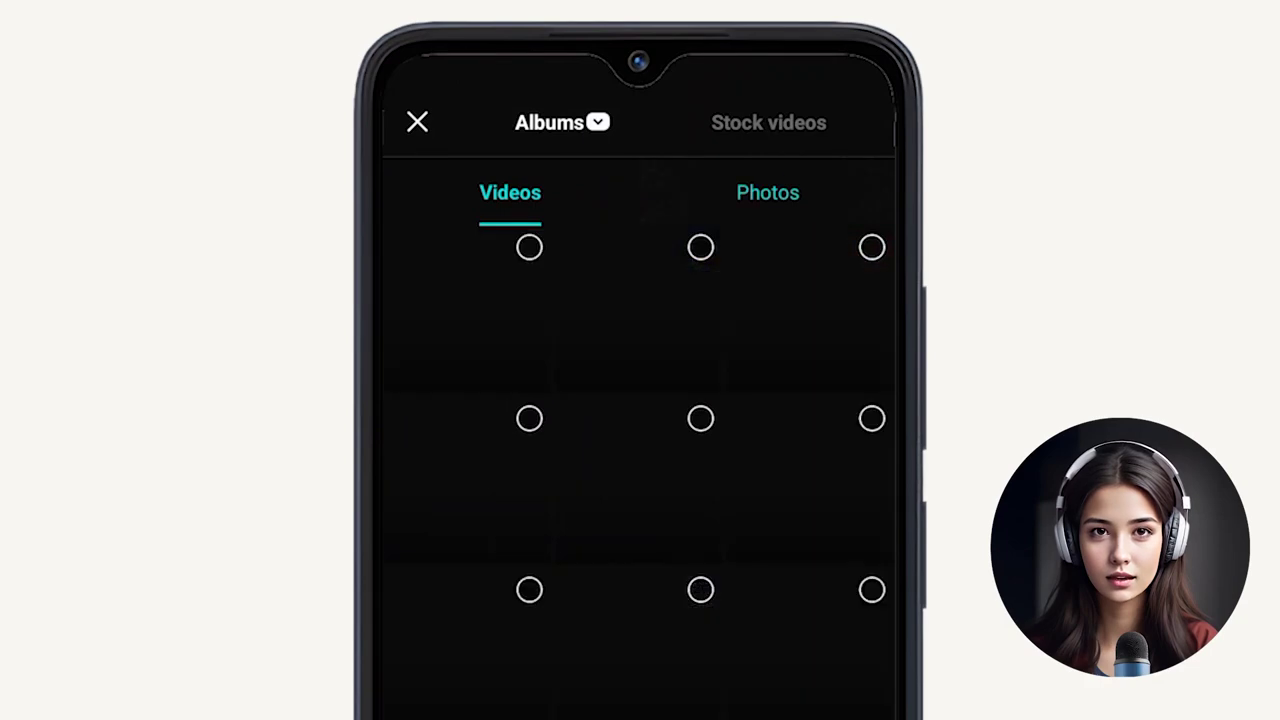
{"action": "left_click", "coordinate": [767, 192]}
{"action": "left_click", "coordinate": [872, 247]}
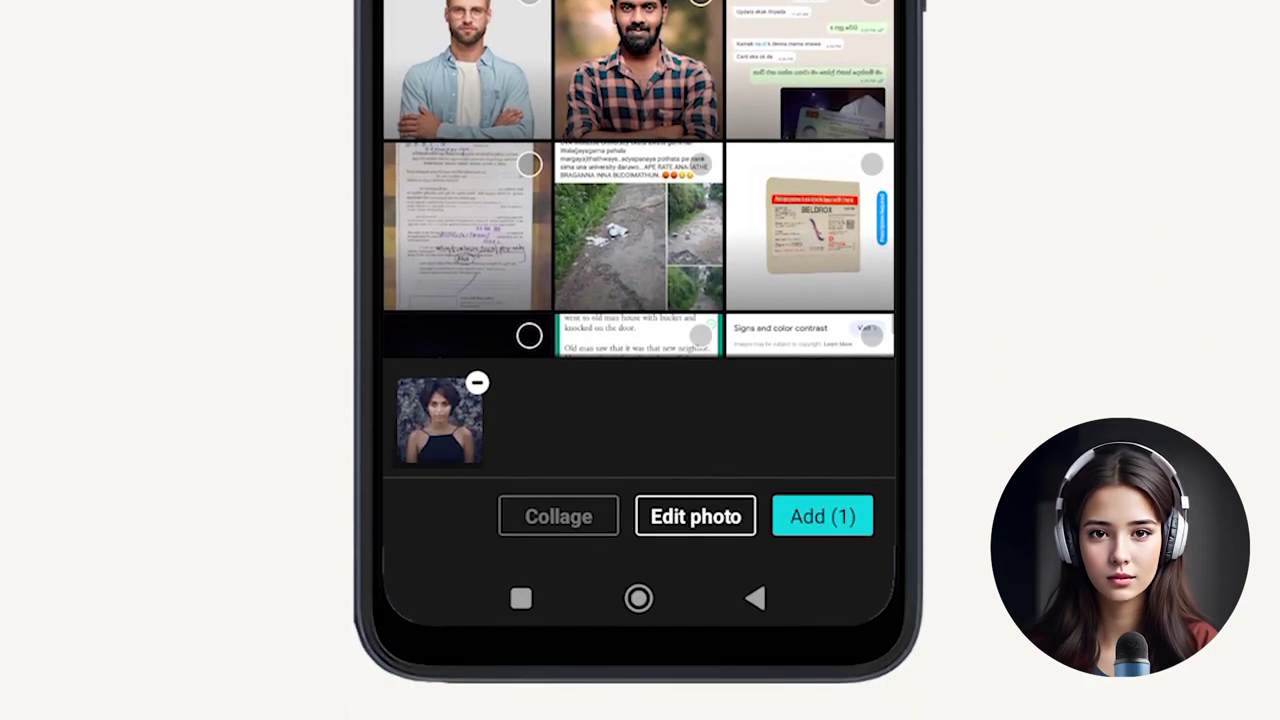
{"action": "left_click", "coordinate": [822, 516]}
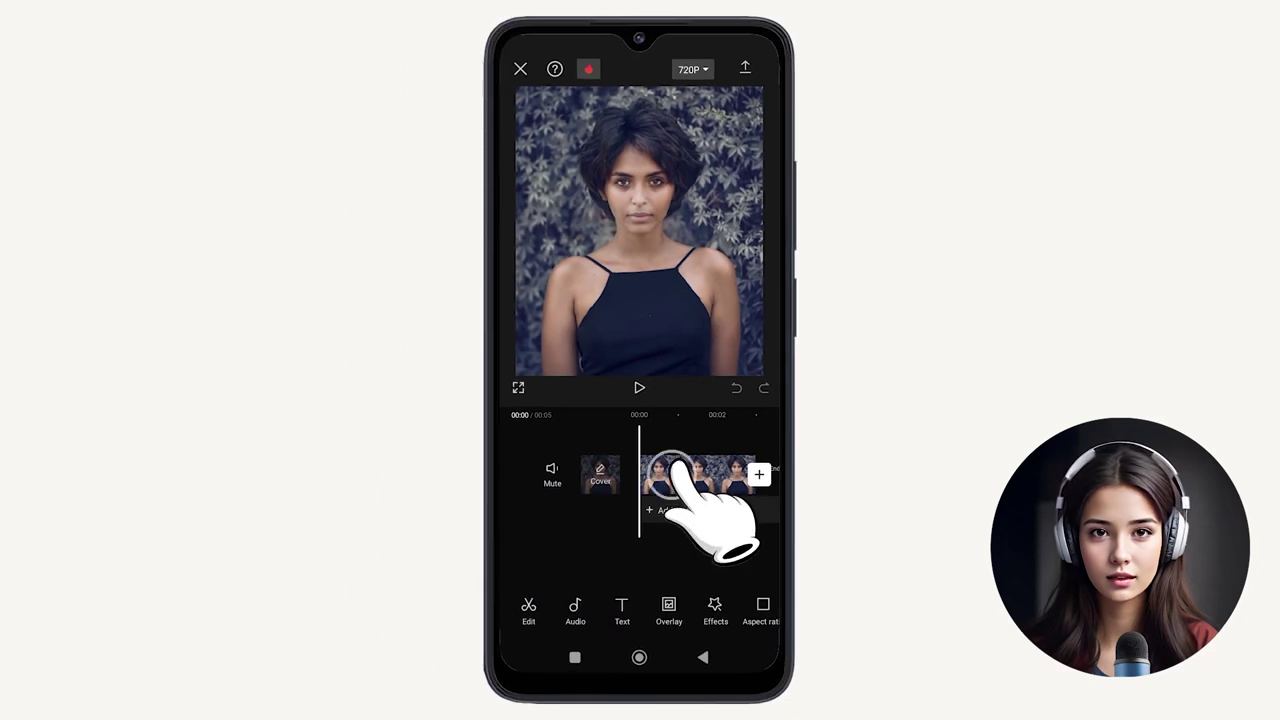
Step: Give the portrait clip the Dimple Laugh style from the Expressions styles
{"action": "left_click", "coordinate": [677, 470]}
{"action": "left_click_drag", "start_coordinate": [734, 606], "coordinate": [625, 610]}
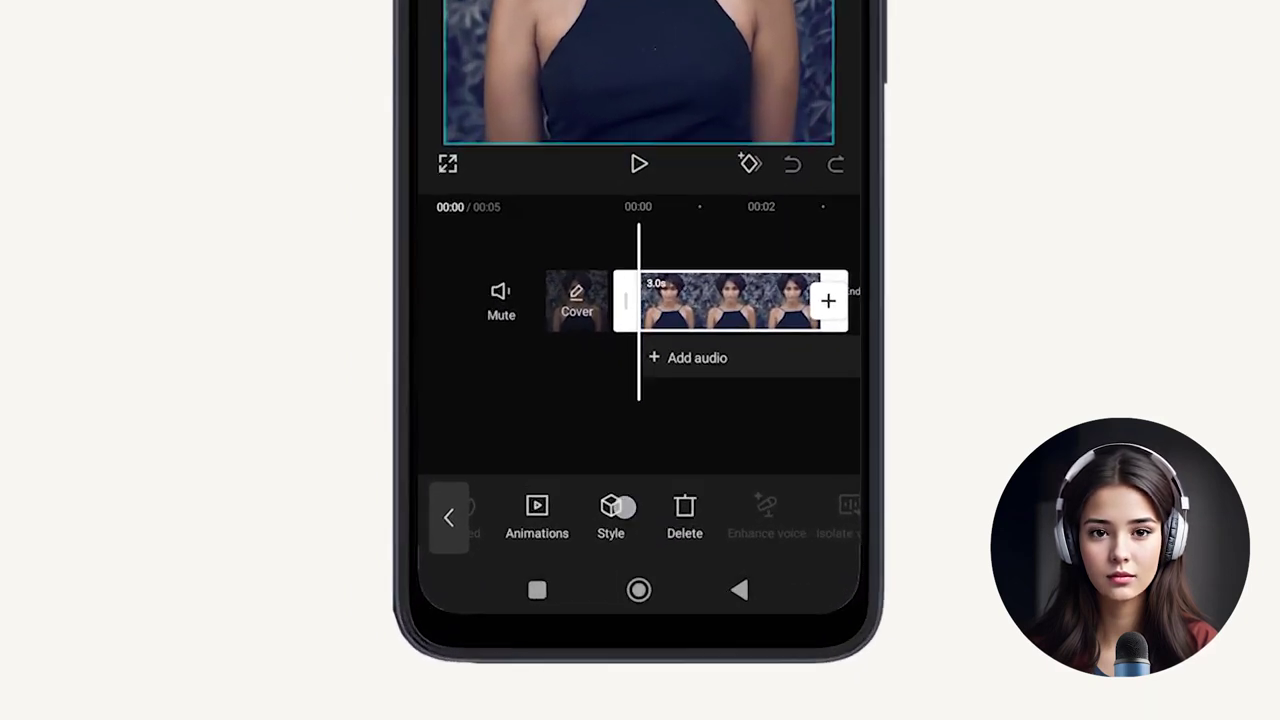
{"action": "left_click", "coordinate": [620, 507]}
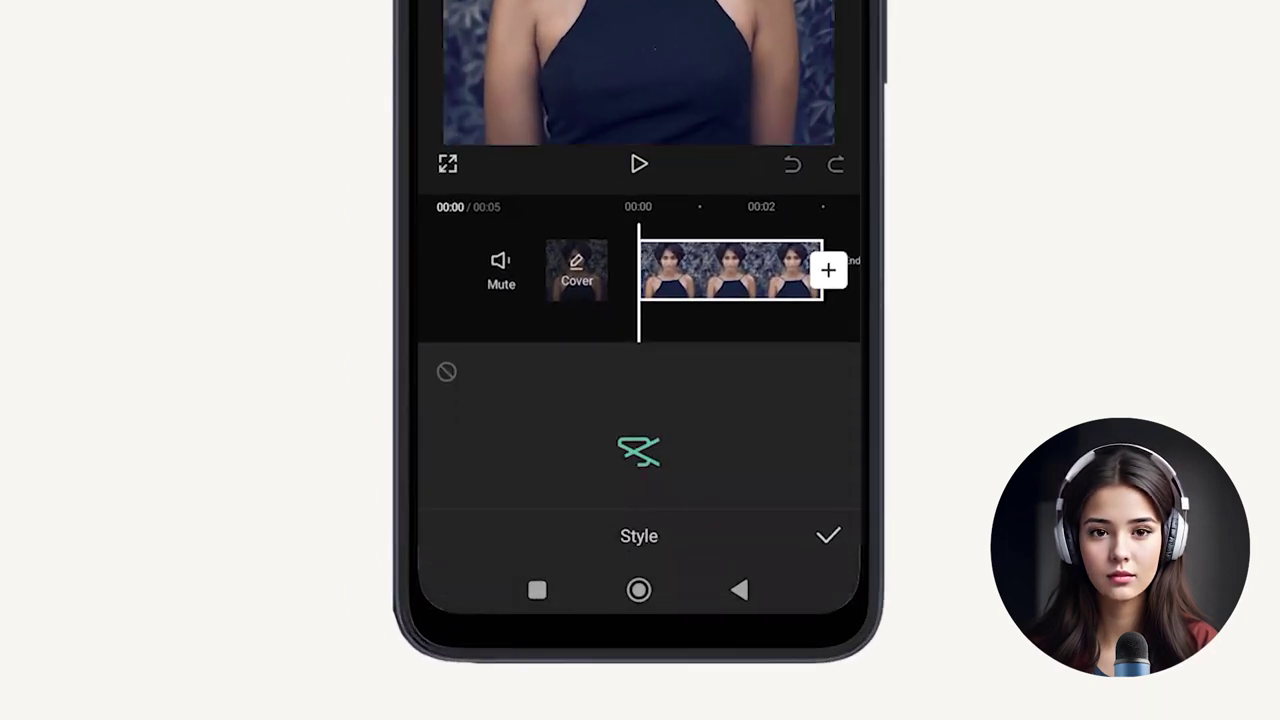
{"action": "left_click_drag", "start_coordinate": [815, 372], "coordinate": [560, 400]}
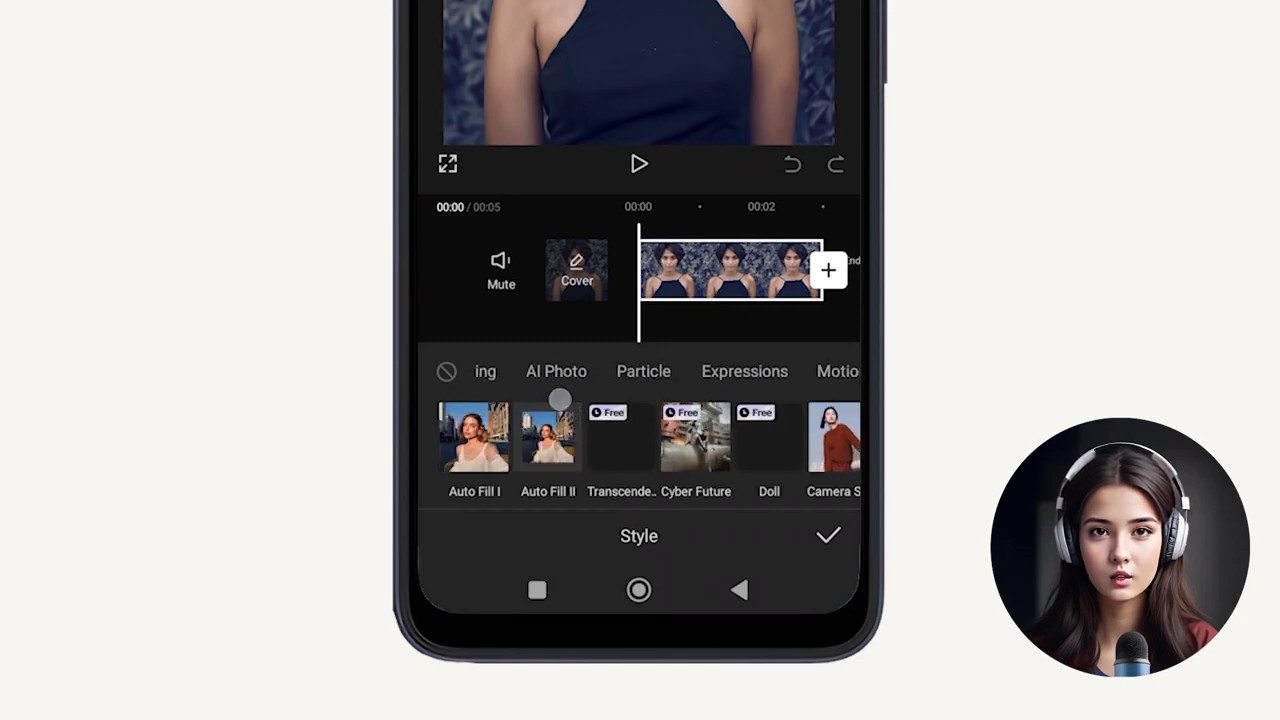
{"action": "left_click_drag", "start_coordinate": [737, 374], "coordinate": [641, 374]}
{"action": "left_click", "coordinate": [651, 371]}
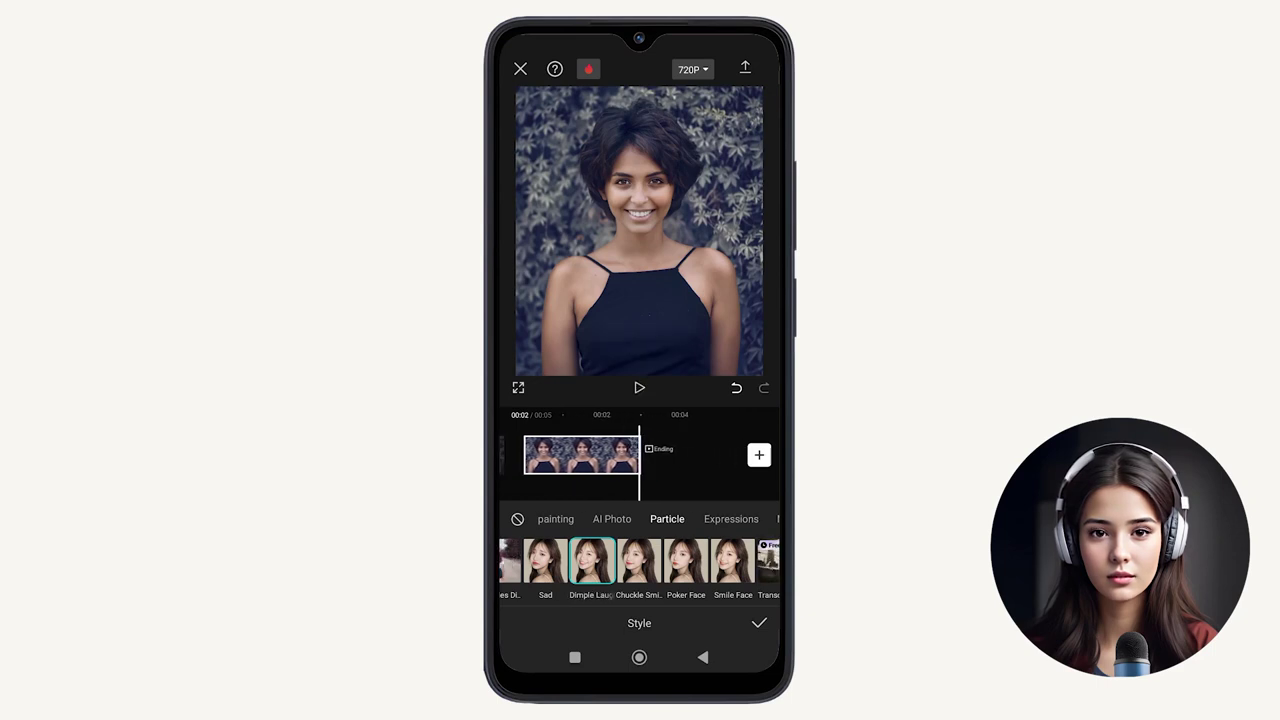
Step: Apply Chuckle Smile to the clip and check the 720p, 25 fps export settings
{"action": "left_click", "coordinate": [638, 560]}
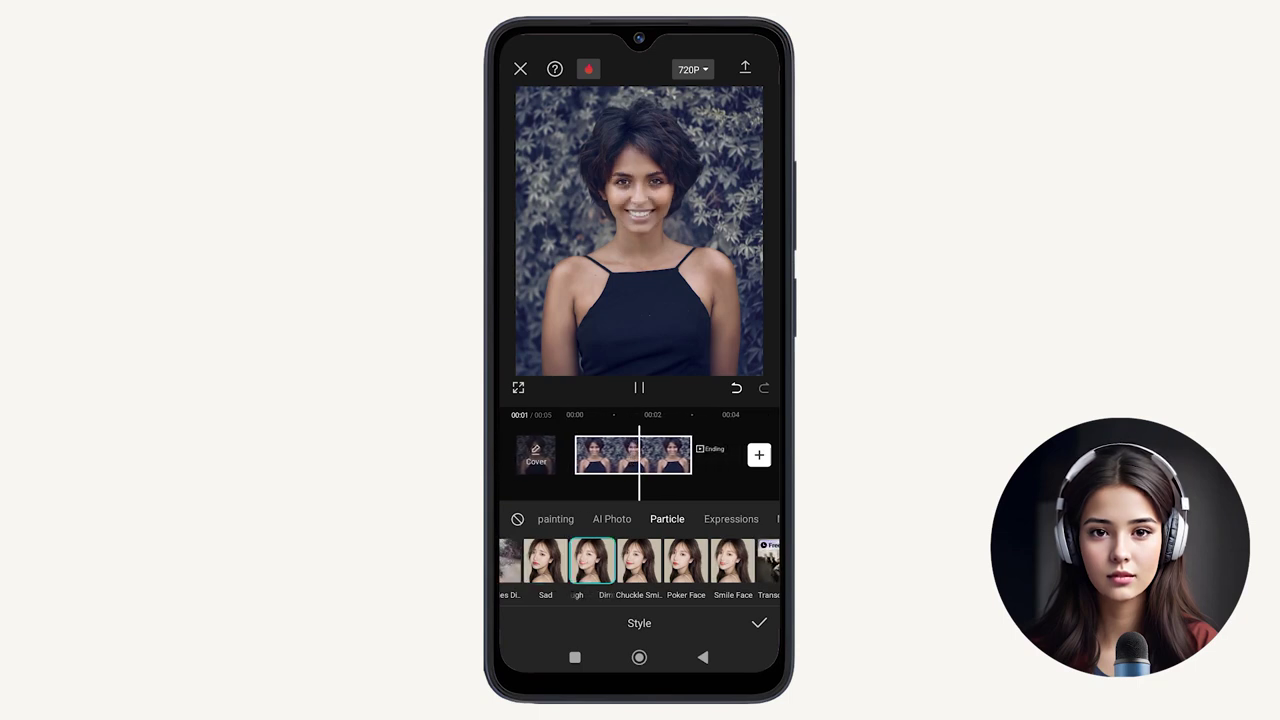
{"action": "left_click", "coordinate": [692, 69]}
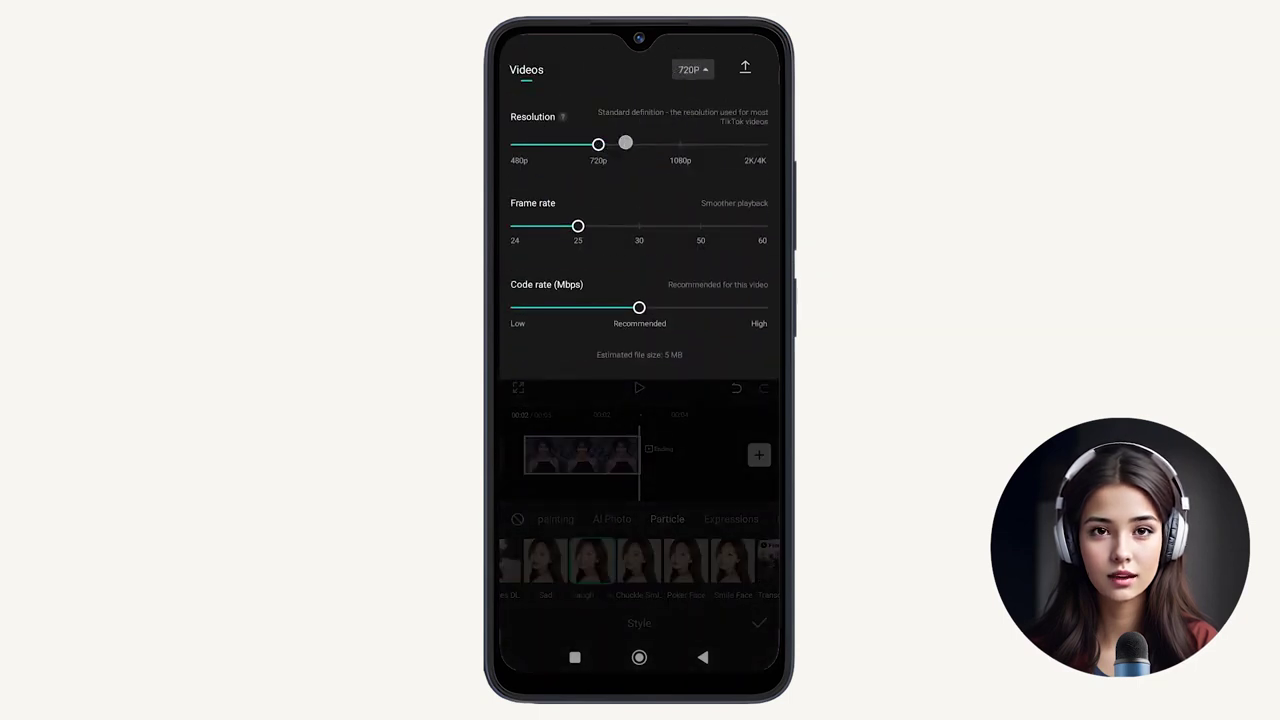
Step: Export the smiling portrait clip as a 720p video
{"action": "left_click", "coordinate": [745, 67]}
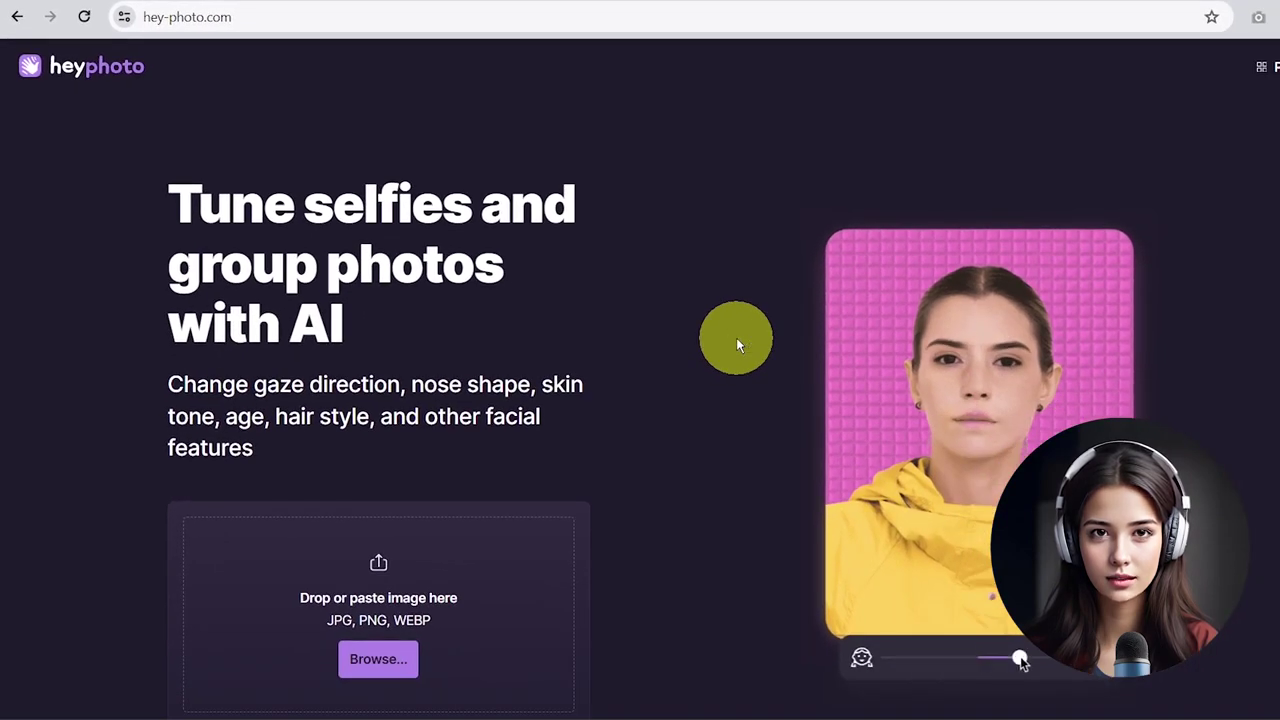
Step: Upload pexels-pixabay-415829 to HeyPhoto so it opens in the face editor
{"action": "scroll", "coordinate": [736, 337], "scroll_direction": "down", "scroll_amount": 1}
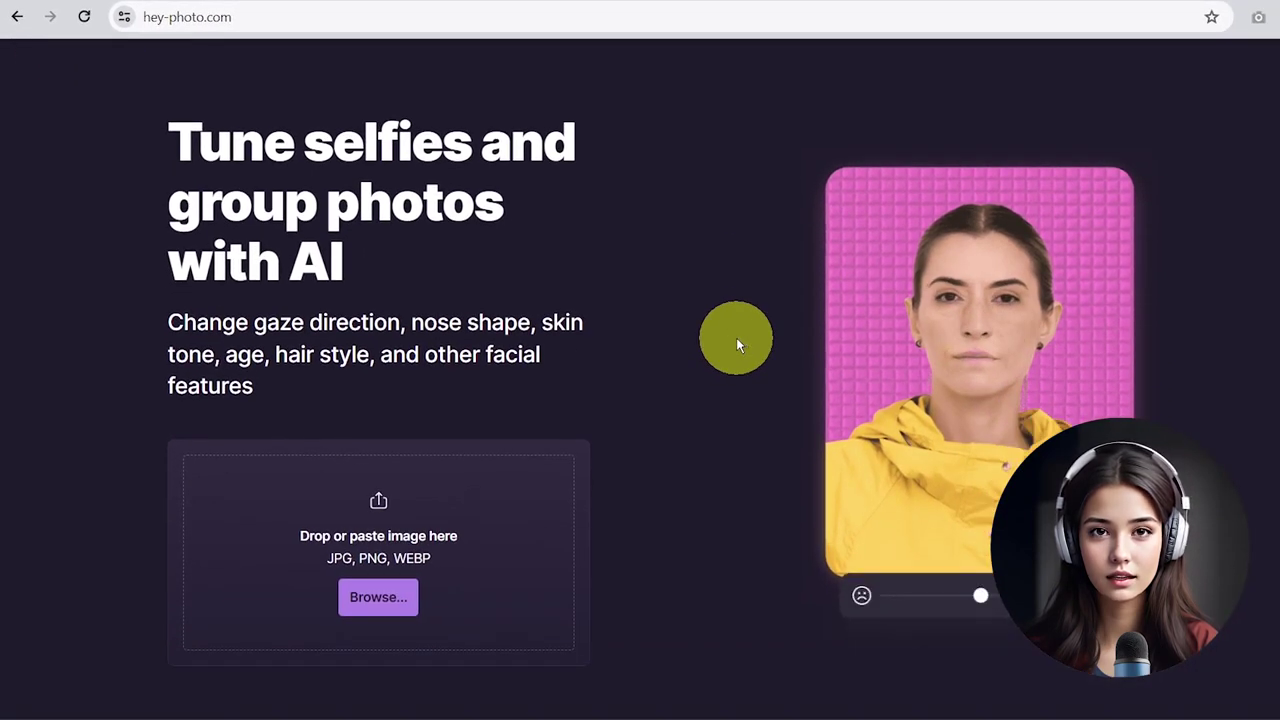
{"action": "left_click", "coordinate": [378, 598]}
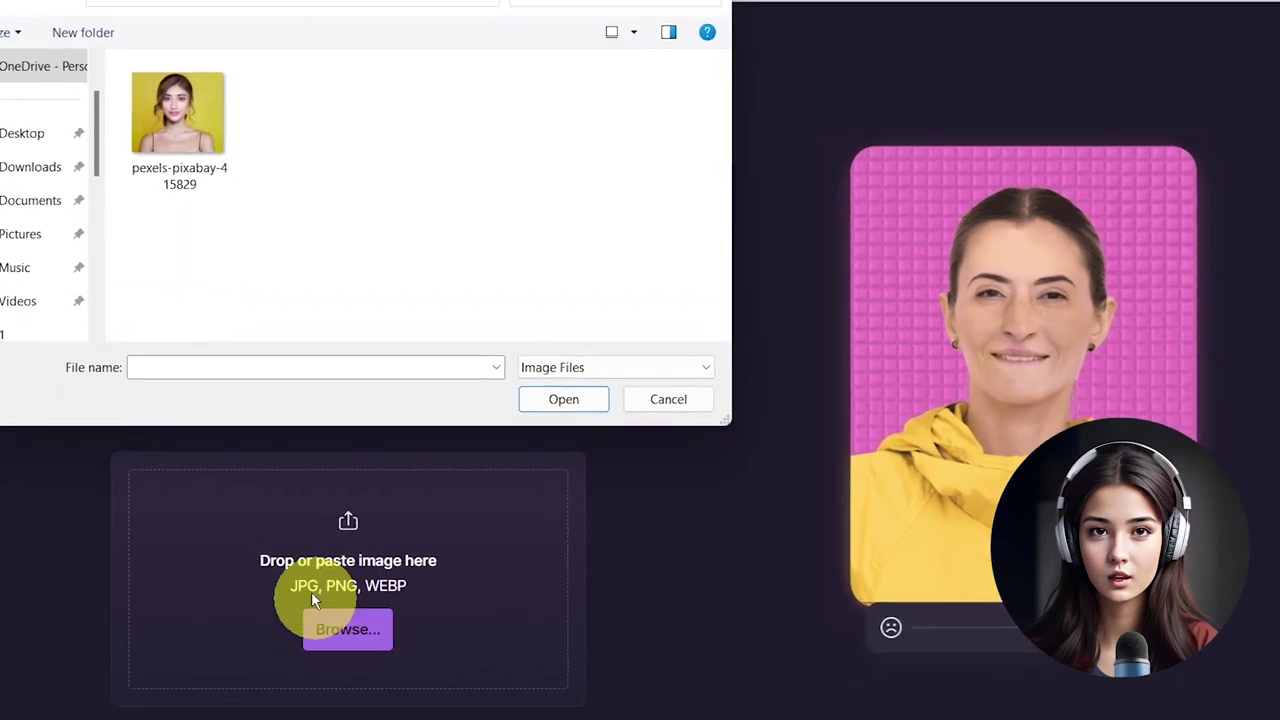
{"action": "left_click", "coordinate": [161, 104]}
{"action": "left_click", "coordinate": [562, 400]}
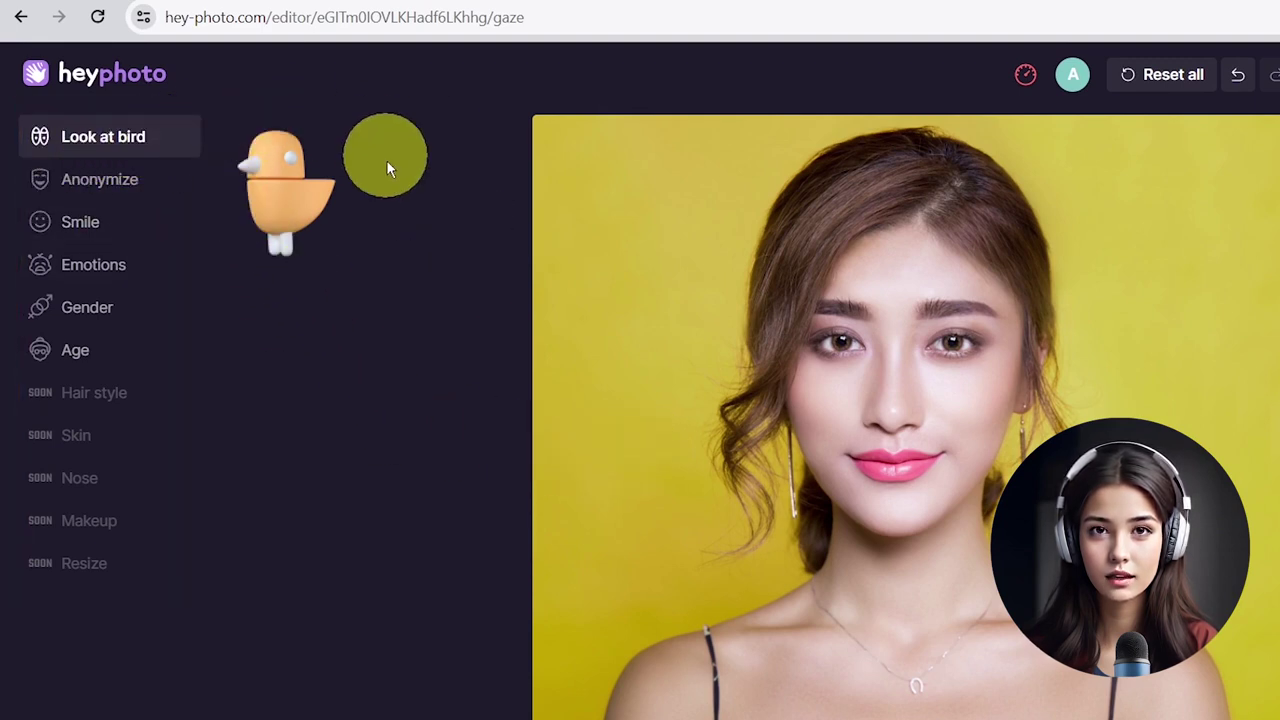
{"action": "left_click", "coordinate": [284, 193]}
{"action": "left_click_drag", "start_coordinate": [284, 193], "coordinate": [357, 375]}
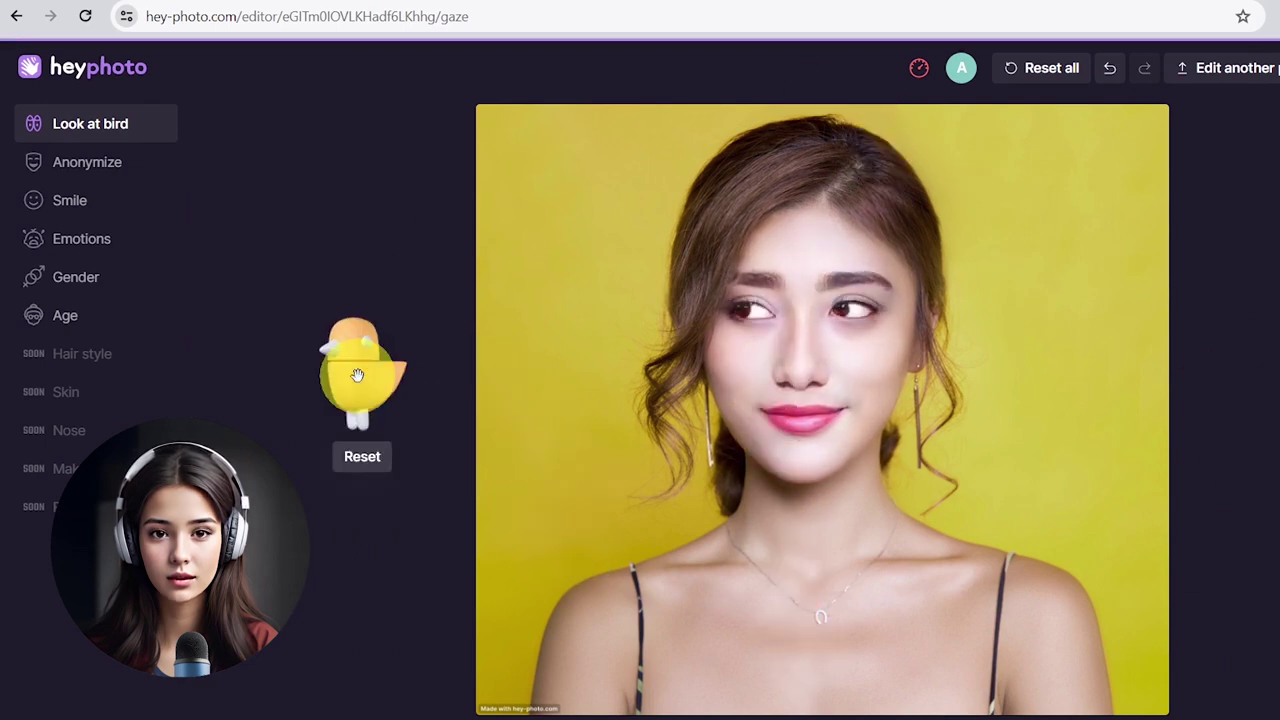
{"action": "left_click", "coordinate": [1040, 69]}
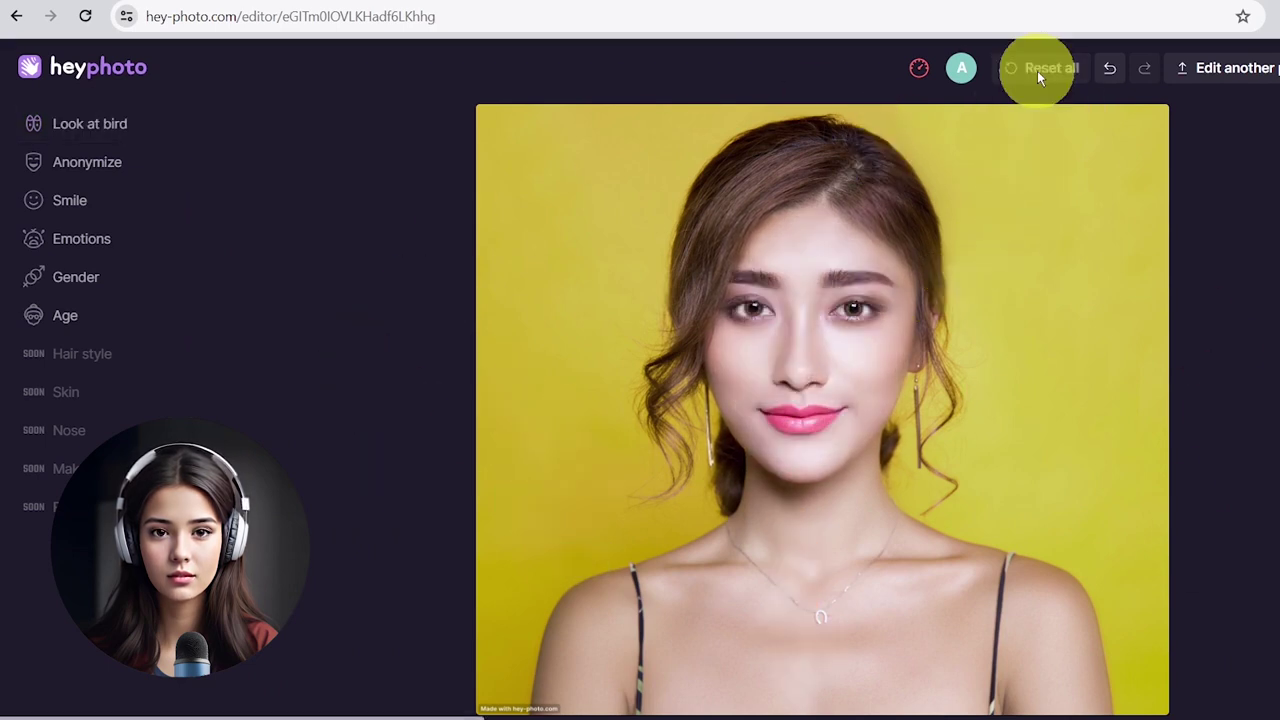
Step: Show the anonymized face variants and try the second through eighth
{"action": "left_click", "coordinate": [98, 164]}
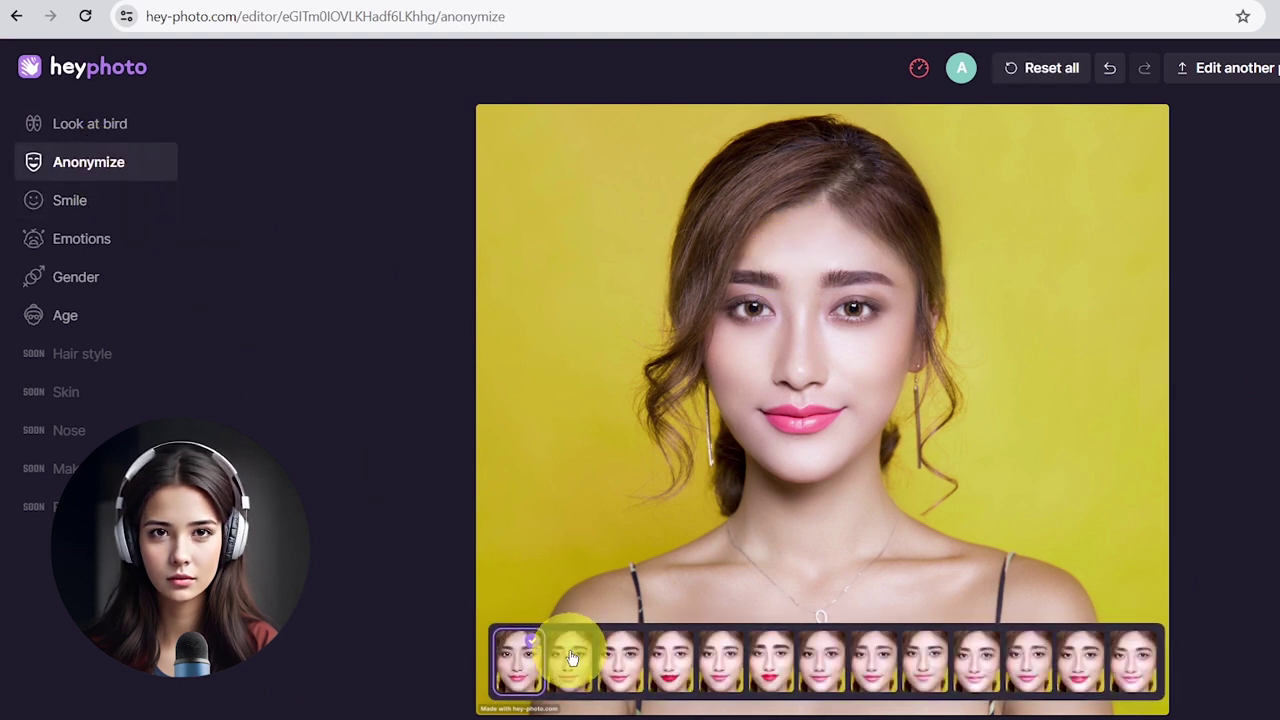
{"action": "left_click", "coordinate": [572, 657]}
{"action": "left_click", "coordinate": [622, 658]}
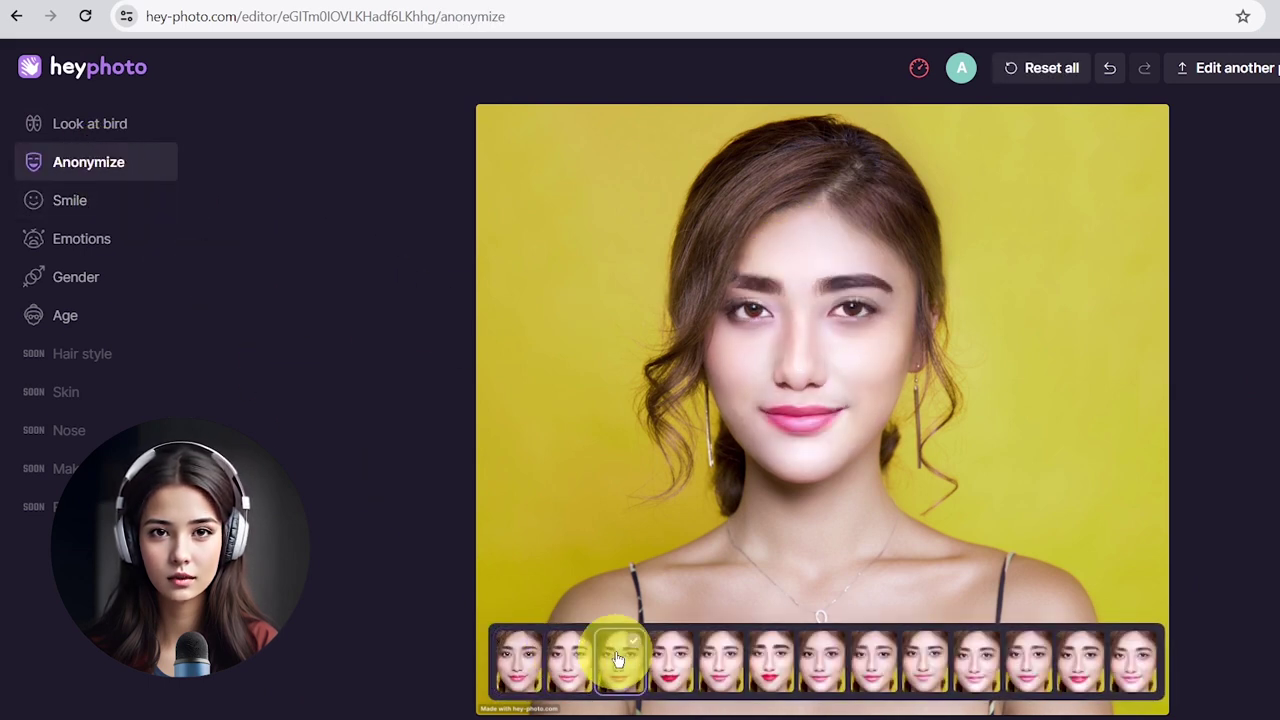
{"action": "left_click", "coordinate": [671, 659]}
{"action": "left_click", "coordinate": [722, 658]}
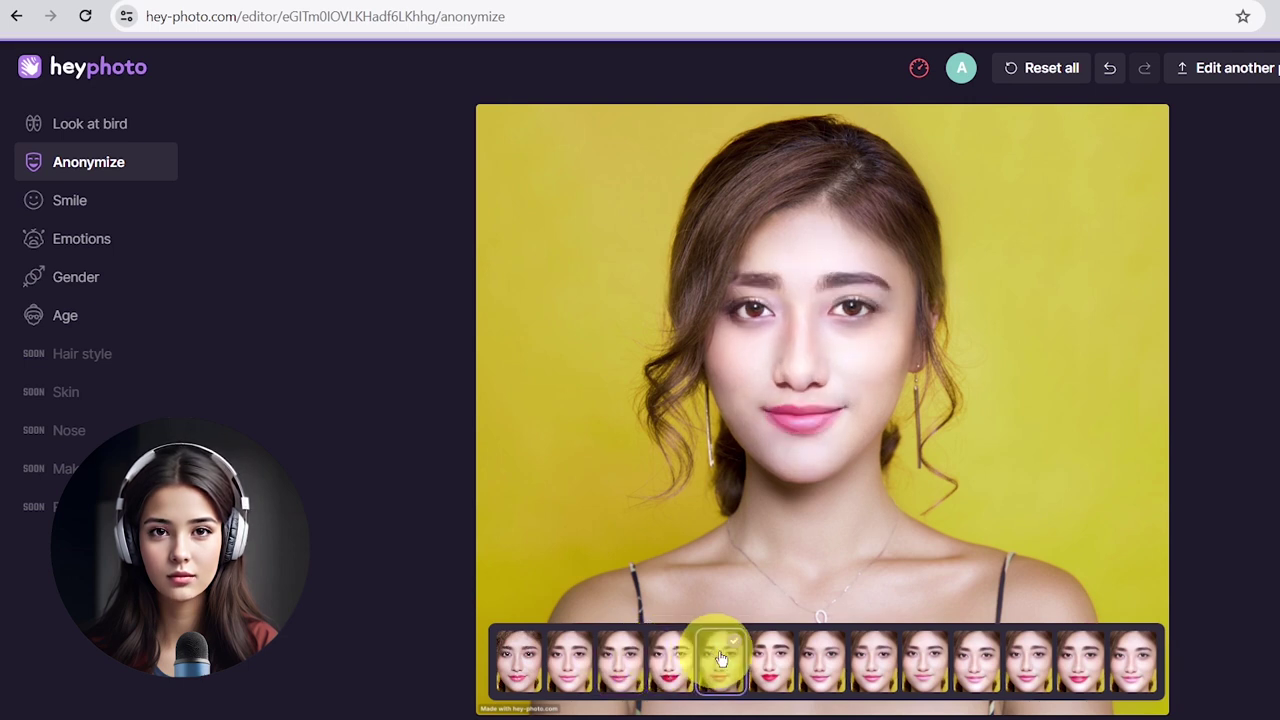
{"action": "left_click", "coordinate": [771, 658]}
{"action": "left_click", "coordinate": [818, 658]}
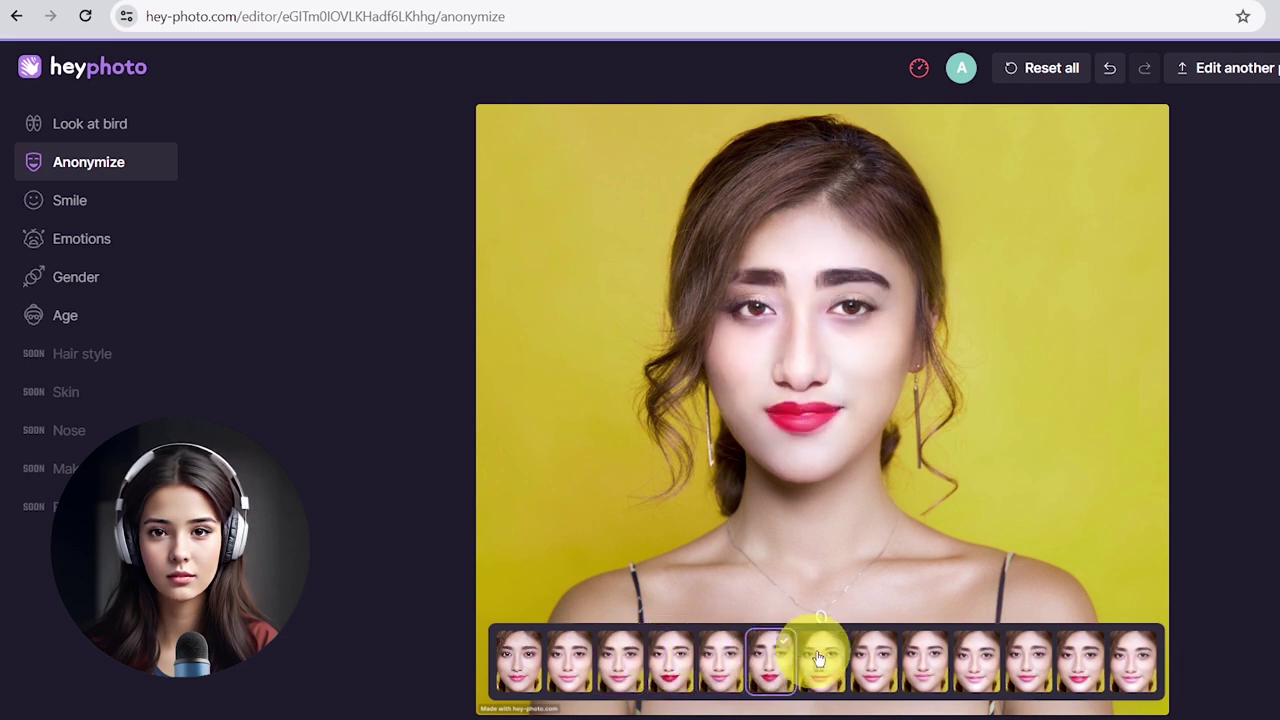
{"action": "left_click", "coordinate": [873, 658]}
Step: Try the remaining variants, then Reset all to restore the original face and open Smile
{"action": "left_click", "coordinate": [922, 656]}
{"action": "left_click", "coordinate": [976, 658]}
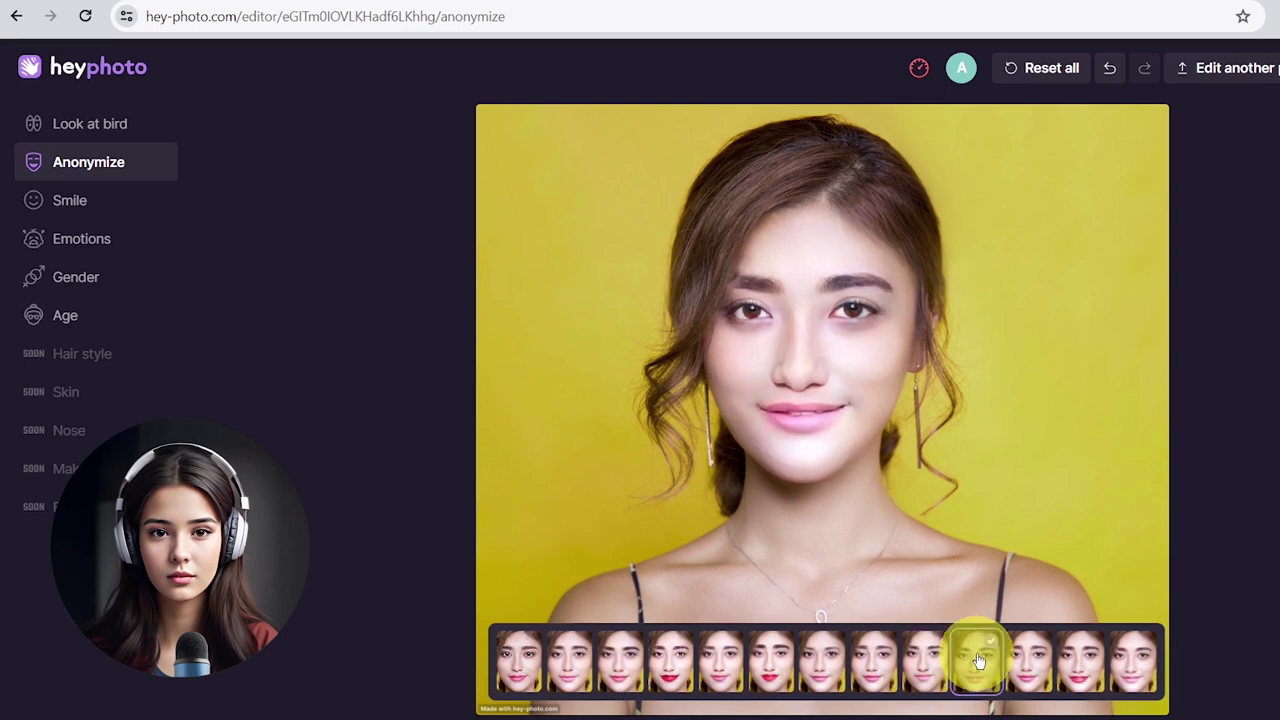
{"action": "left_click", "coordinate": [1030, 660]}
{"action": "left_click", "coordinate": [1080, 660]}
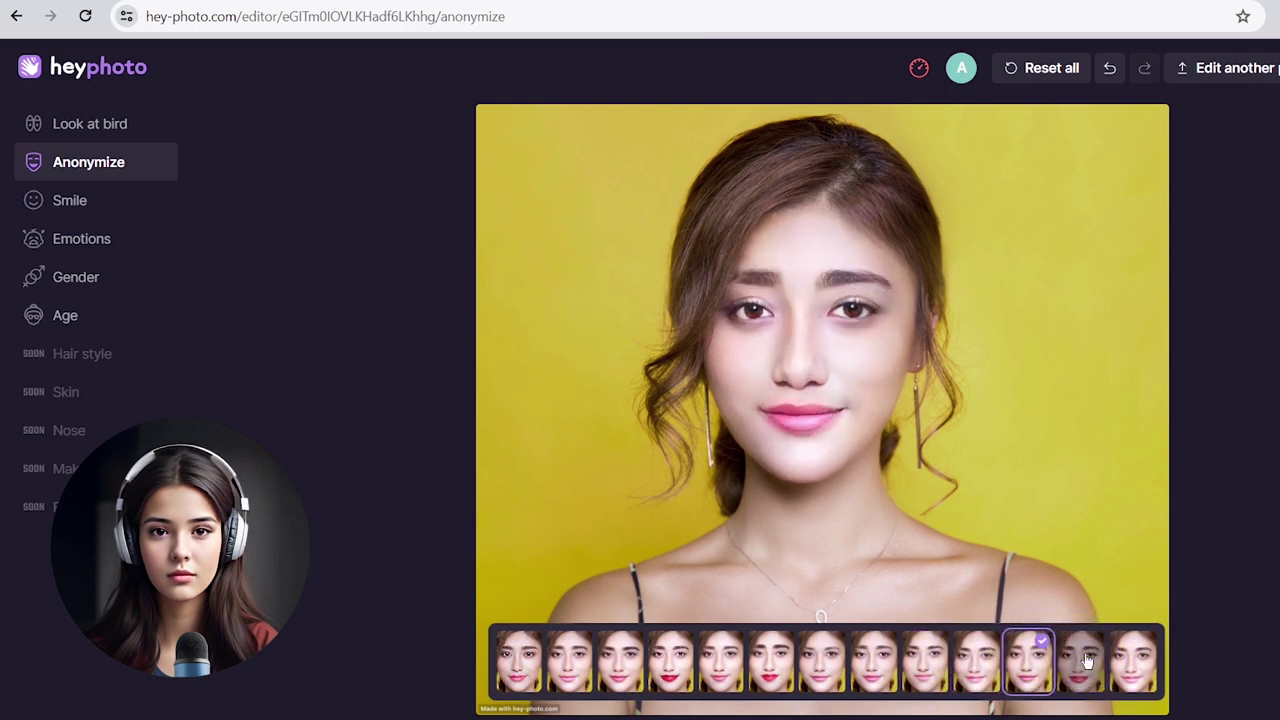
{"action": "left_click", "coordinate": [1124, 662]}
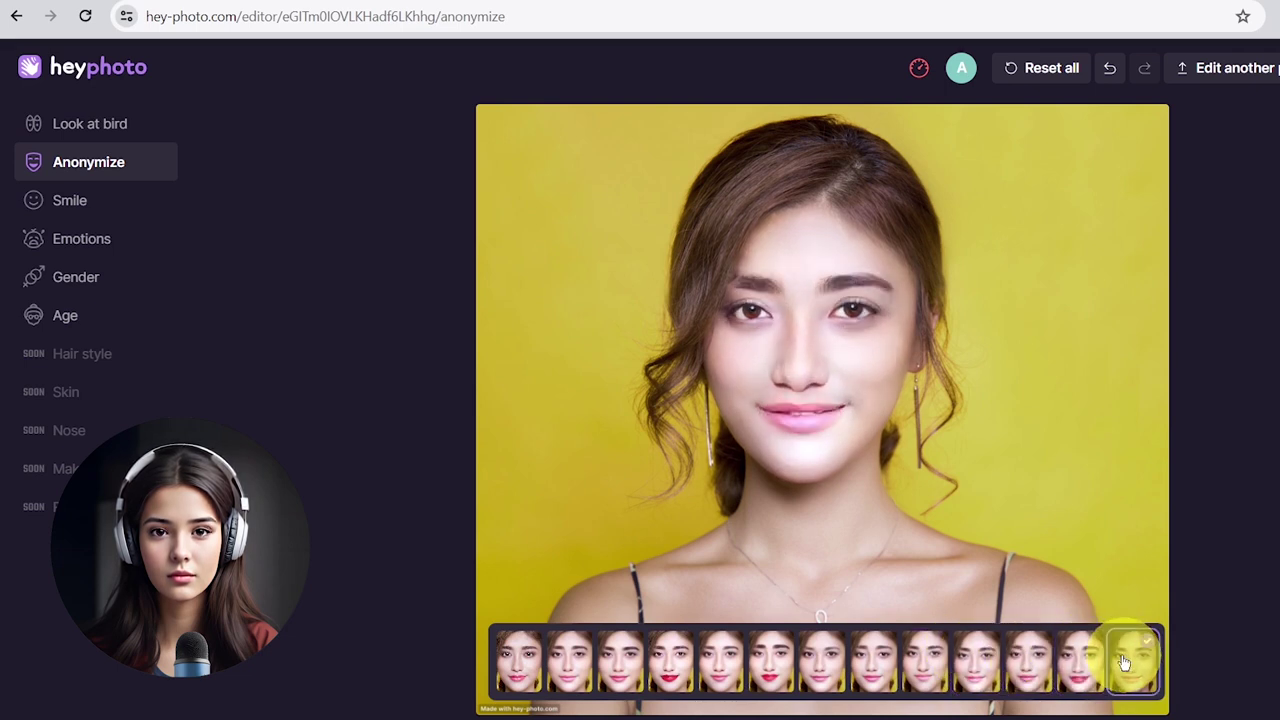
{"action": "left_click", "coordinate": [517, 660]}
{"action": "left_click", "coordinate": [1033, 80]}
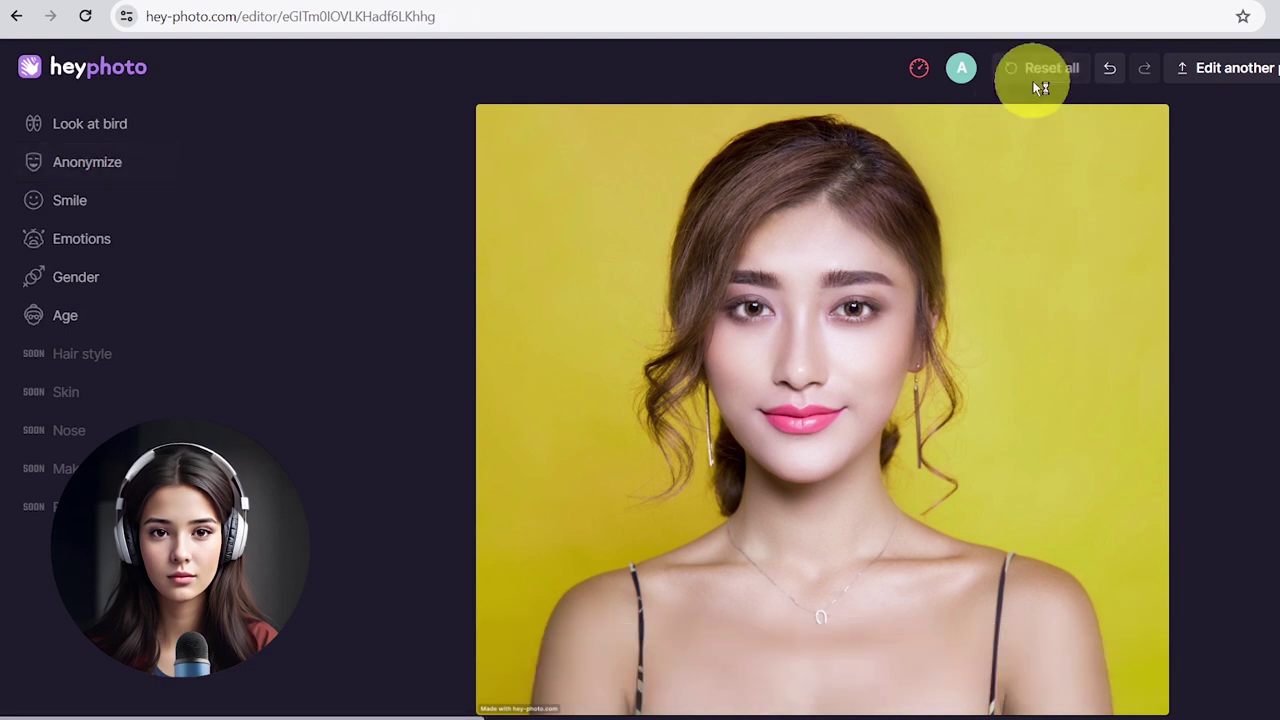
{"action": "left_click", "coordinate": [87, 201]}
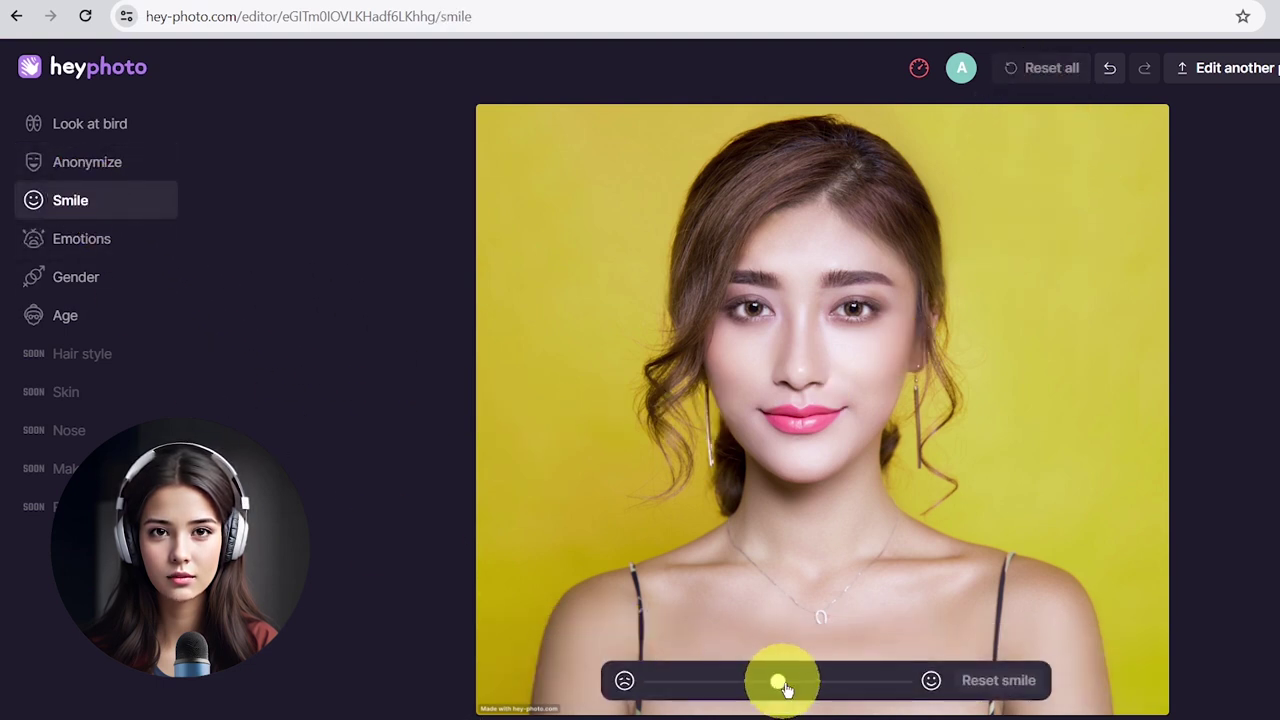
{"action": "left_click_drag", "start_coordinate": [778, 686], "coordinate": [715, 686]}
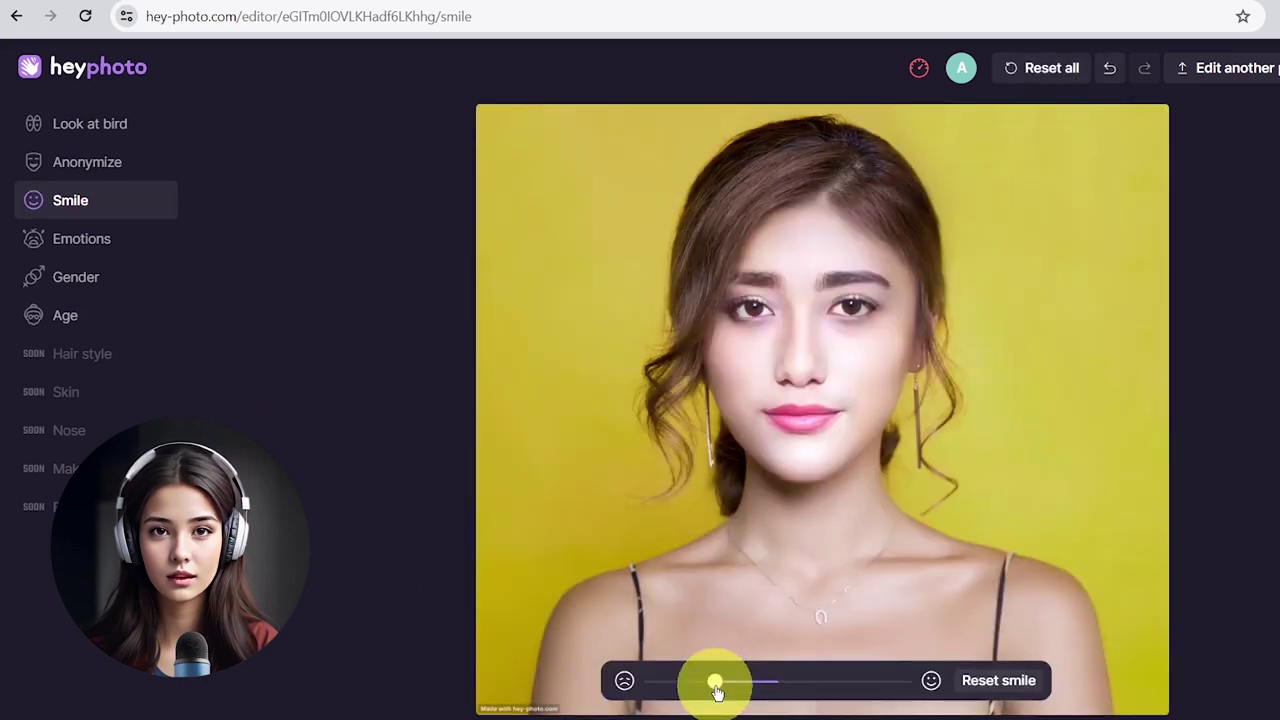
{"action": "left_click_drag", "start_coordinate": [715, 686], "coordinate": [648, 688]}
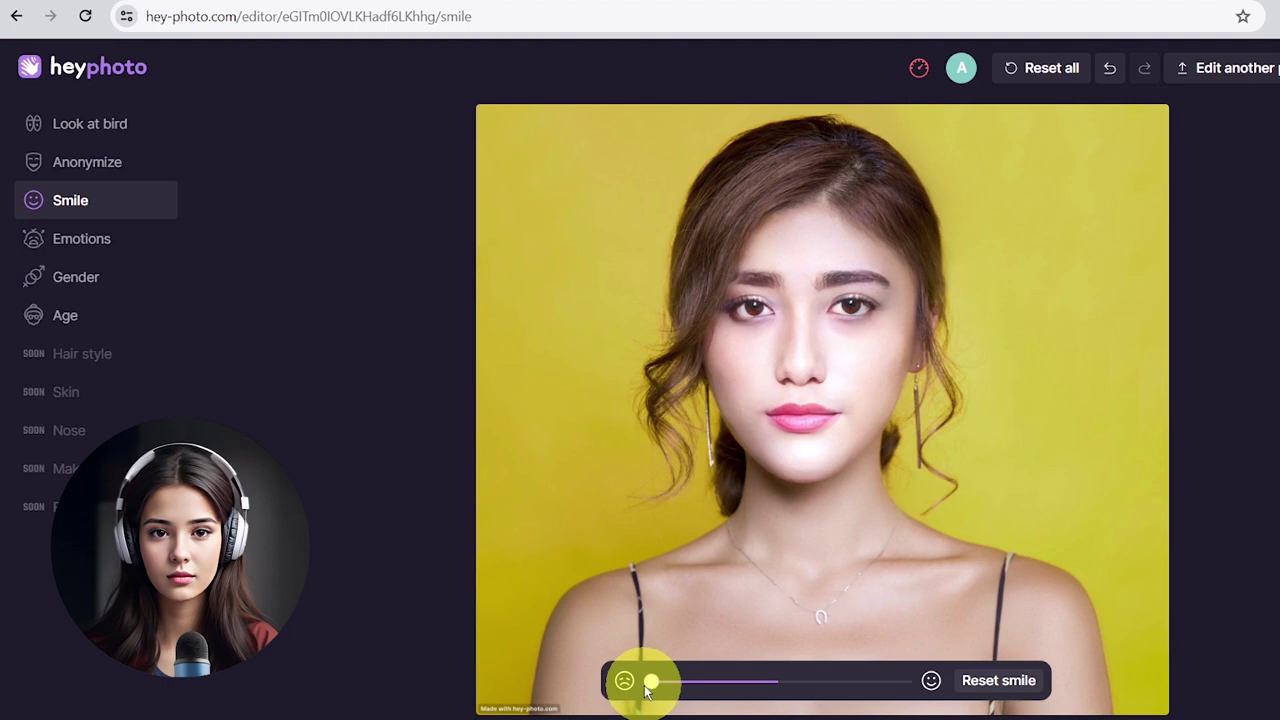
{"action": "left_click_drag", "start_coordinate": [646, 687], "coordinate": [693, 688]}
{"action": "left_click", "coordinate": [881, 690]}
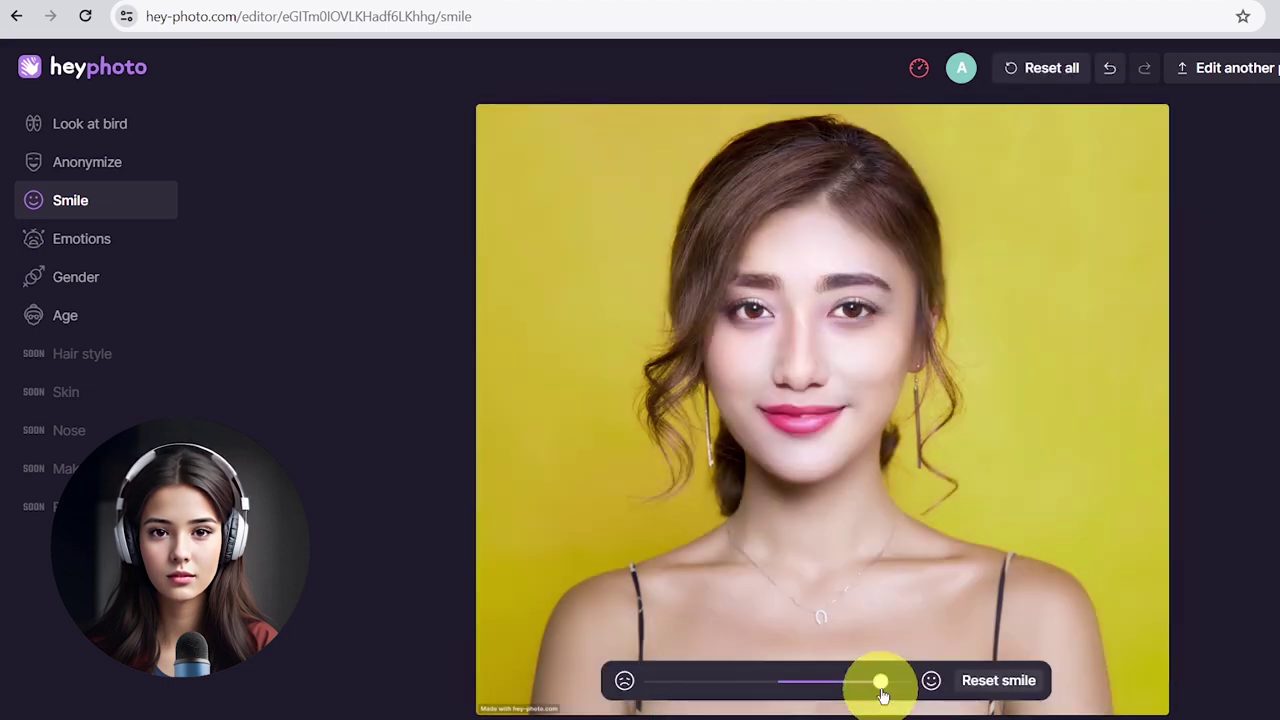
{"action": "left_click", "coordinate": [903, 692]}
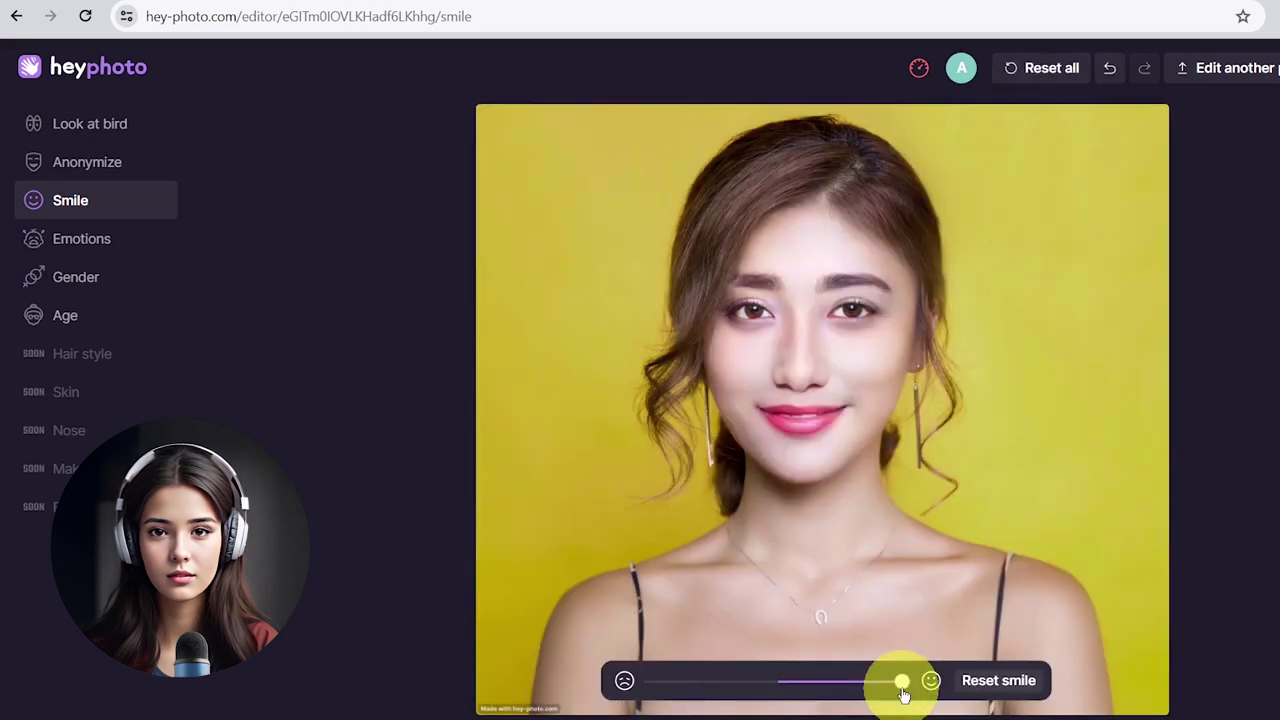
{"action": "left_click", "coordinate": [975, 683]}
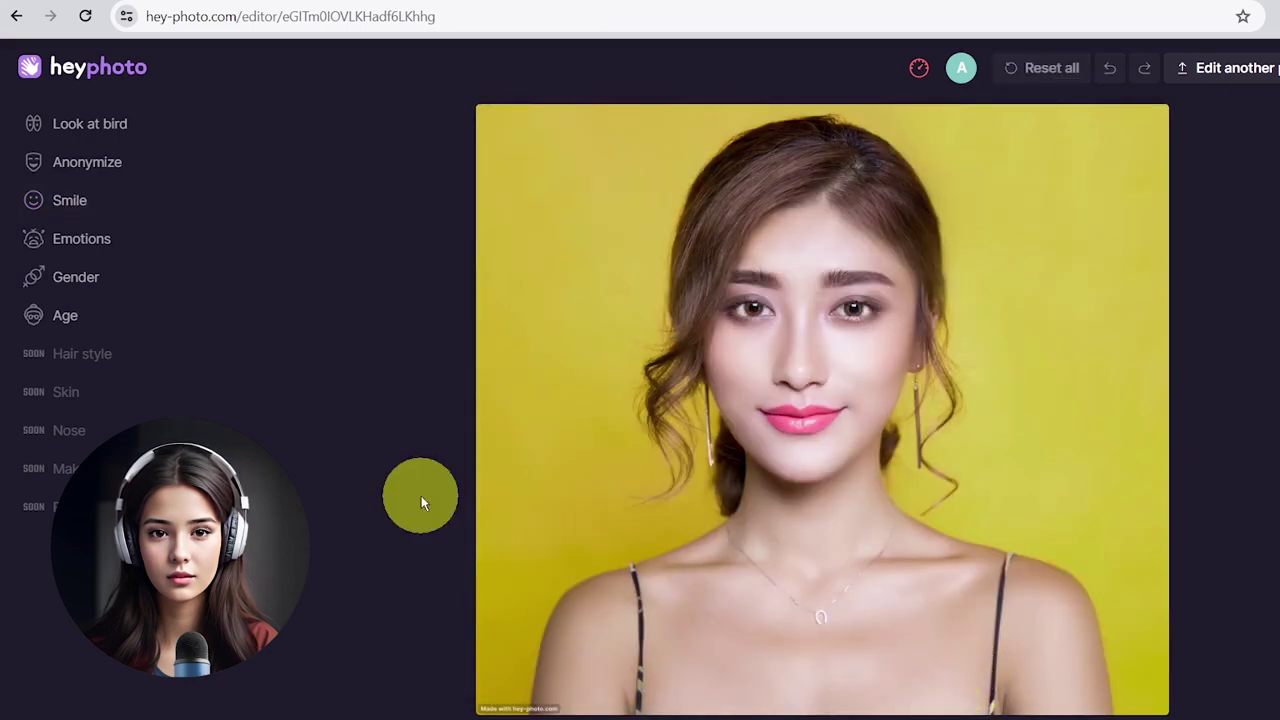
{"action": "left_click", "coordinate": [103, 250]}
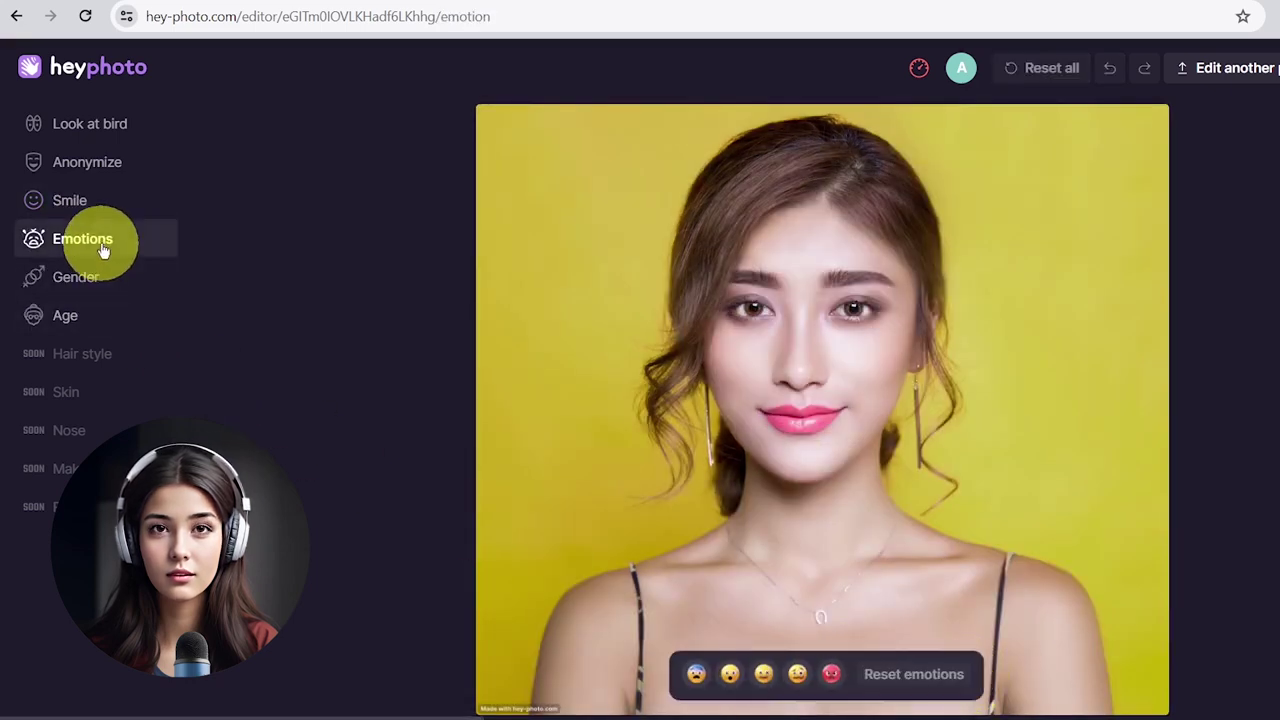
Step: Try the Surprised and Happy emotion presets, leaving Angry applied to the portrait
{"action": "left_click", "coordinate": [729, 678]}
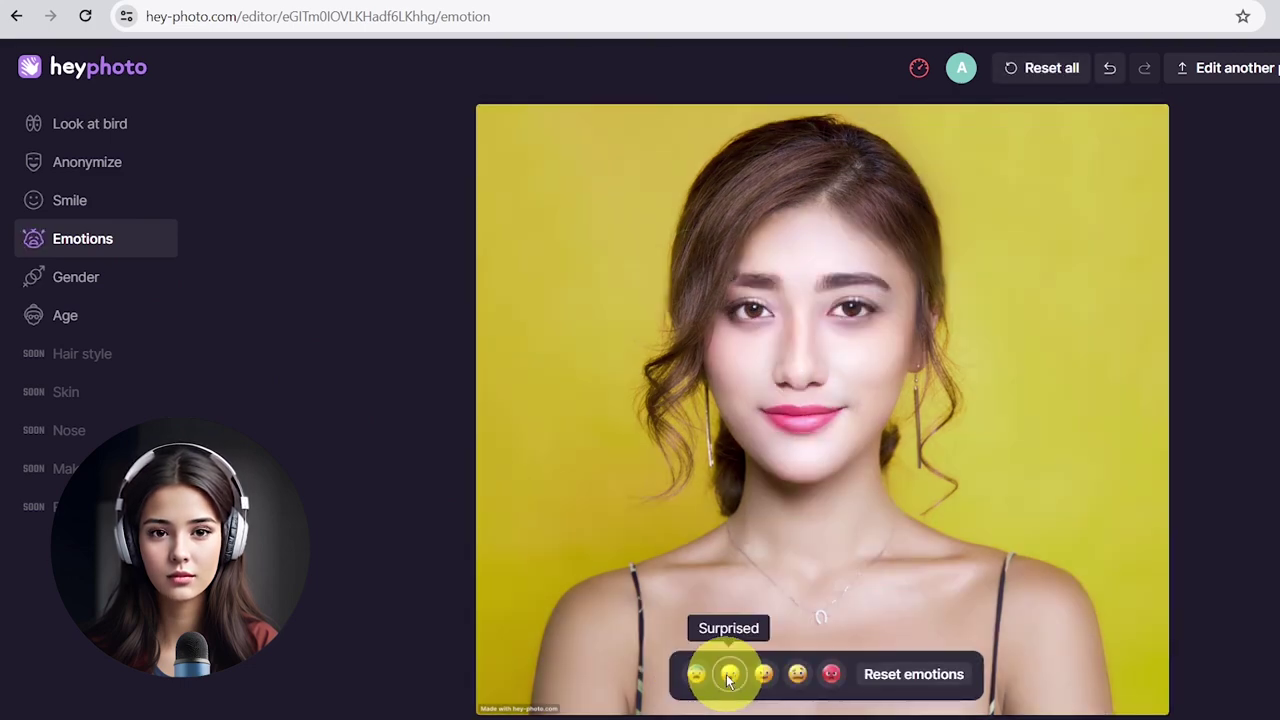
{"action": "left_click", "coordinate": [765, 678]}
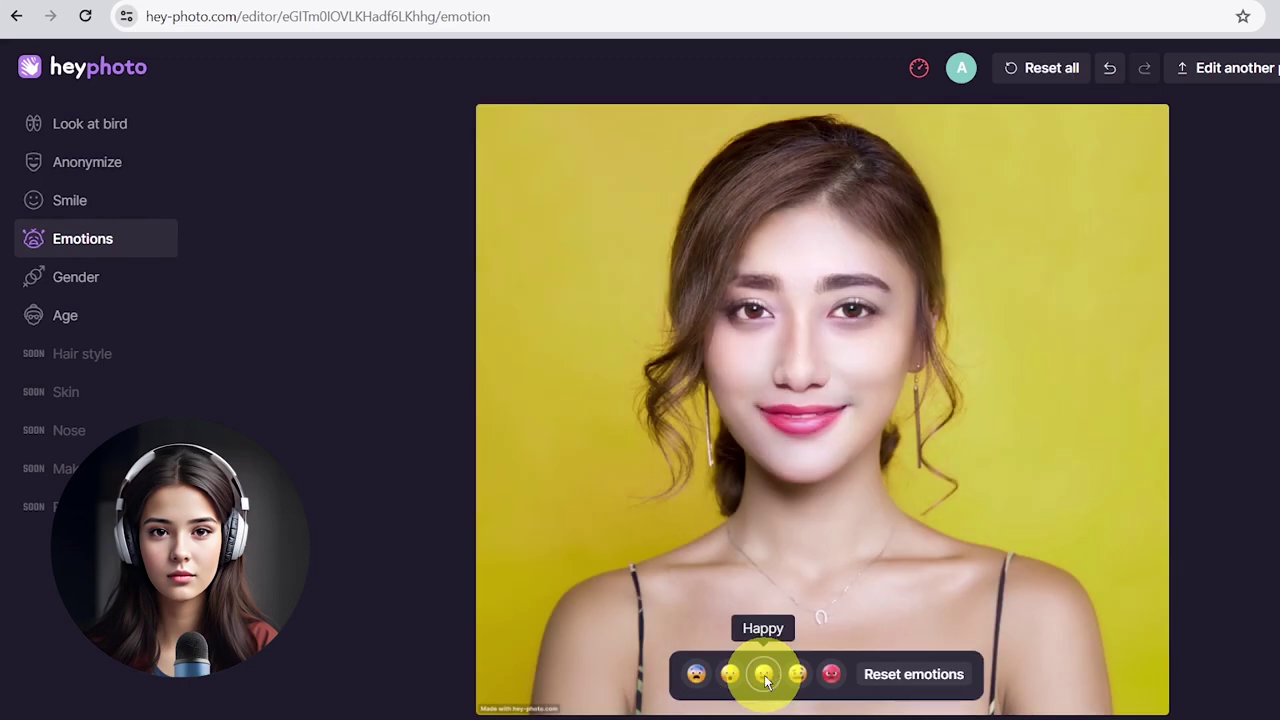
{"action": "left_click", "coordinate": [833, 676]}
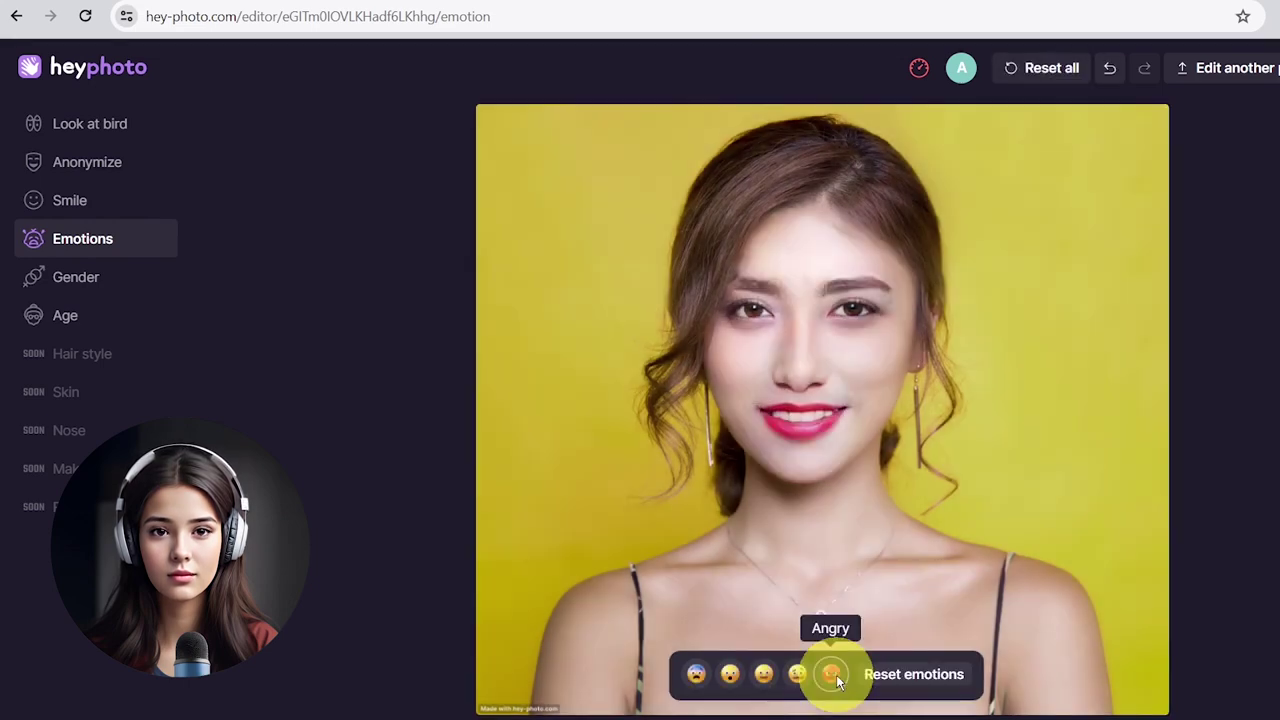
{"action": "left_click", "coordinate": [78, 277]}
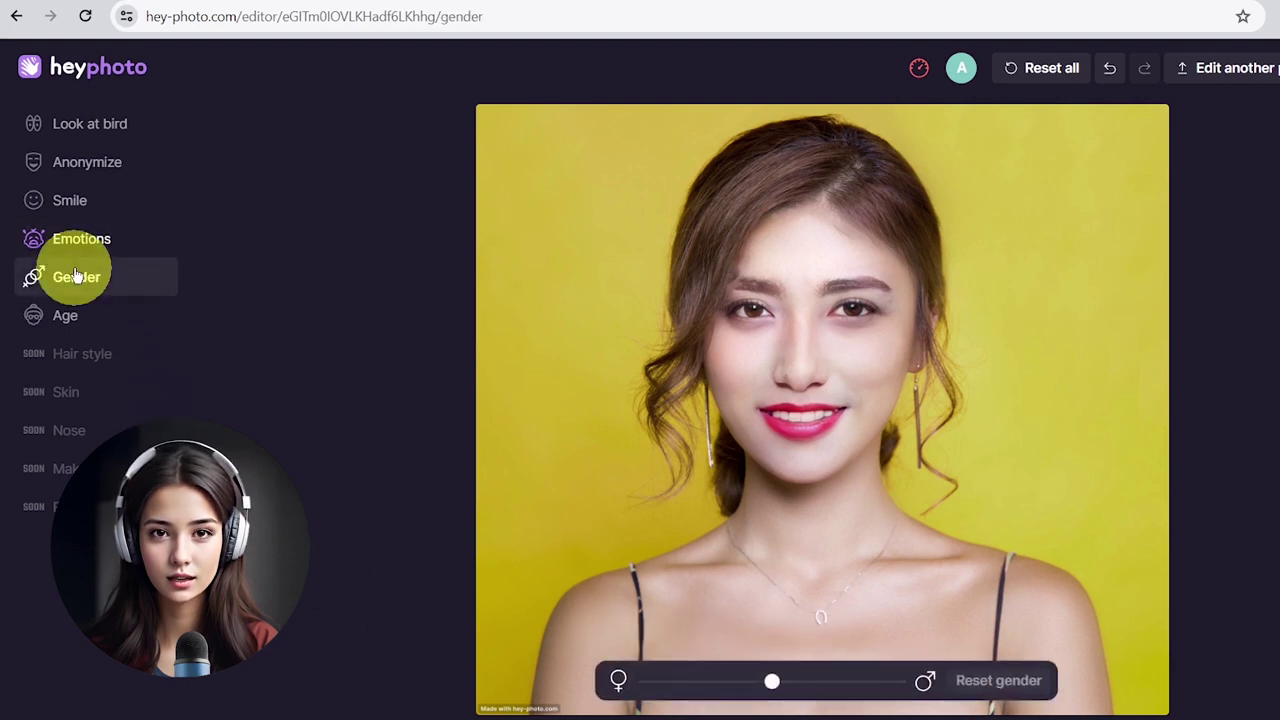
{"action": "left_click", "coordinate": [768, 672]}
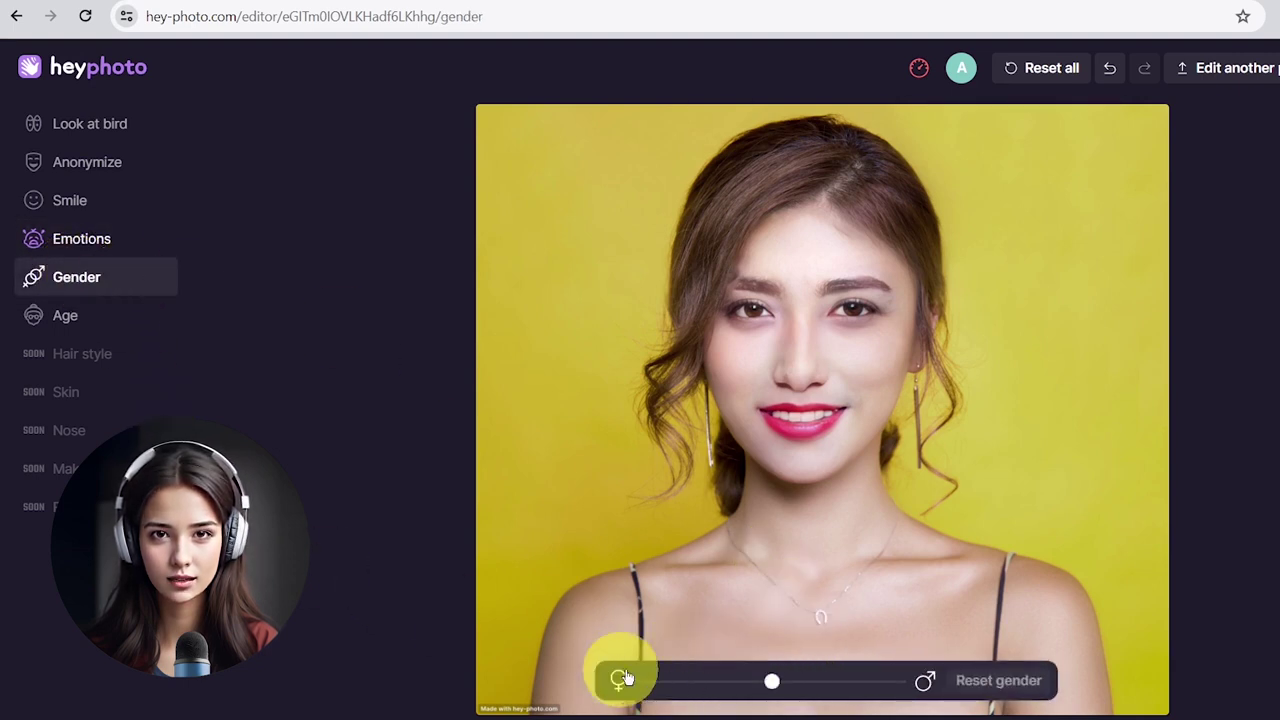
{"action": "left_click_drag", "start_coordinate": [769, 685], "coordinate": [900, 686]}
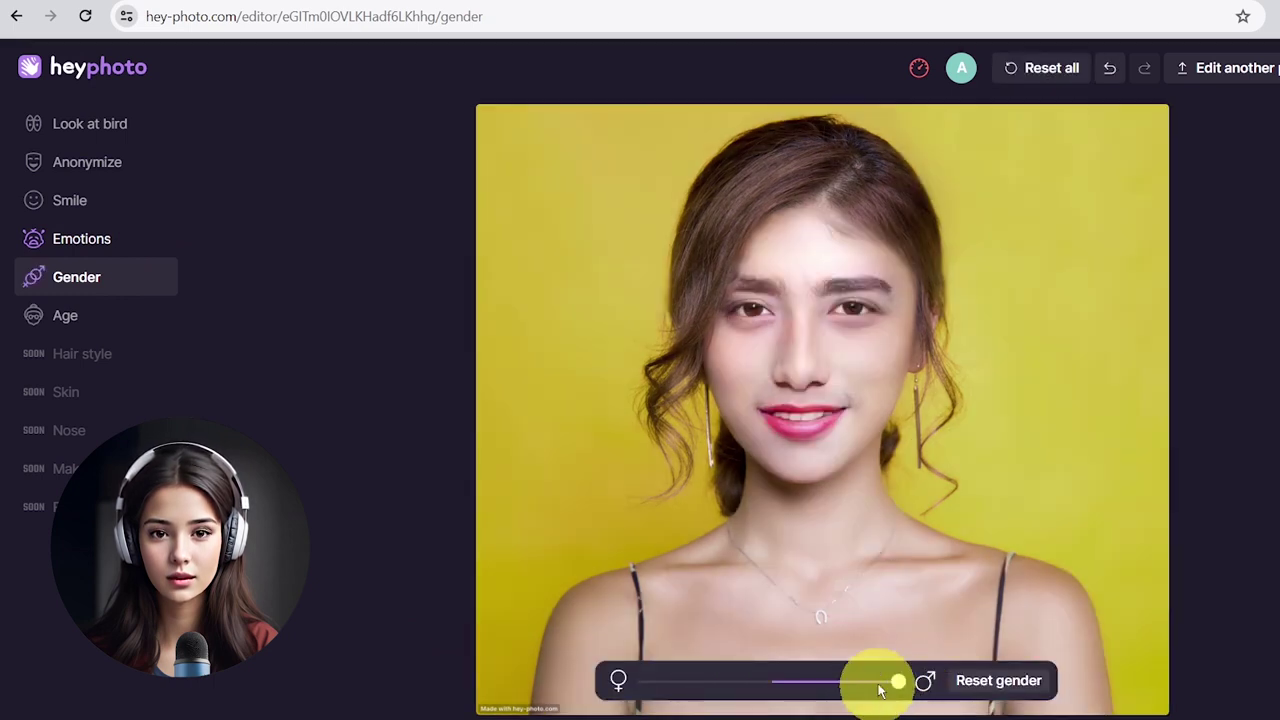
{"action": "left_click", "coordinate": [990, 680]}
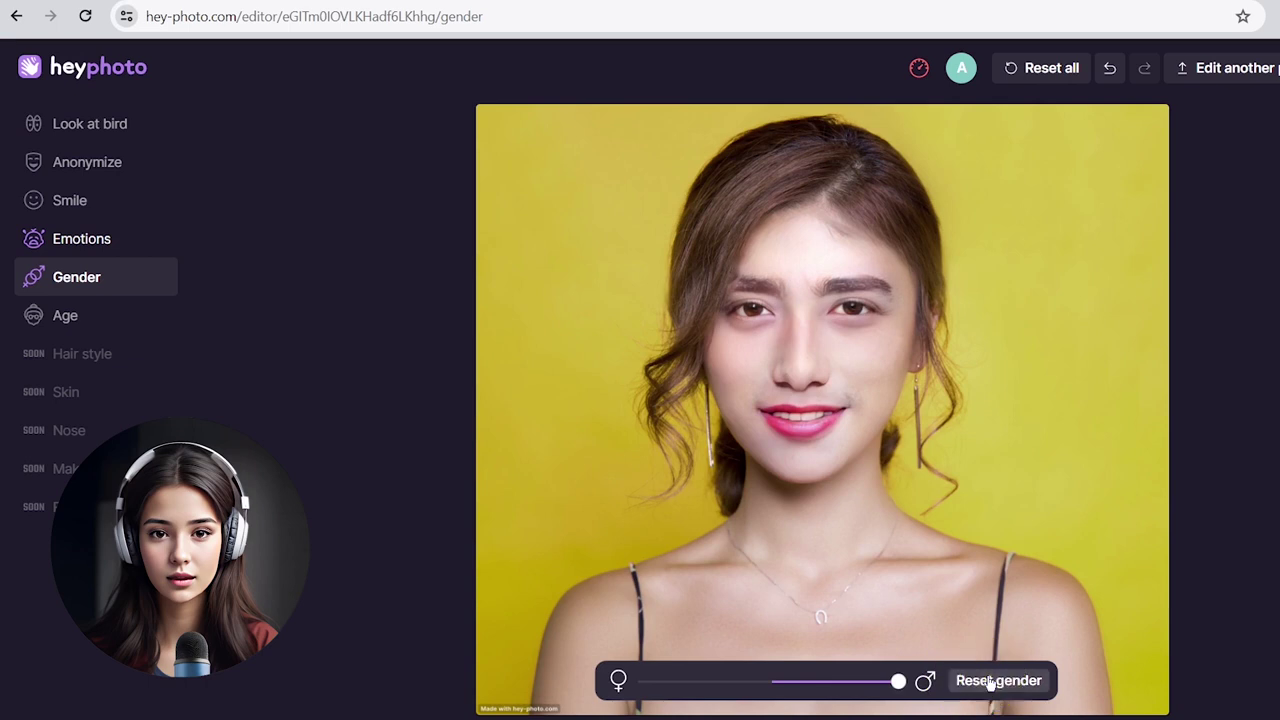
{"action": "left_click", "coordinate": [95, 320]}
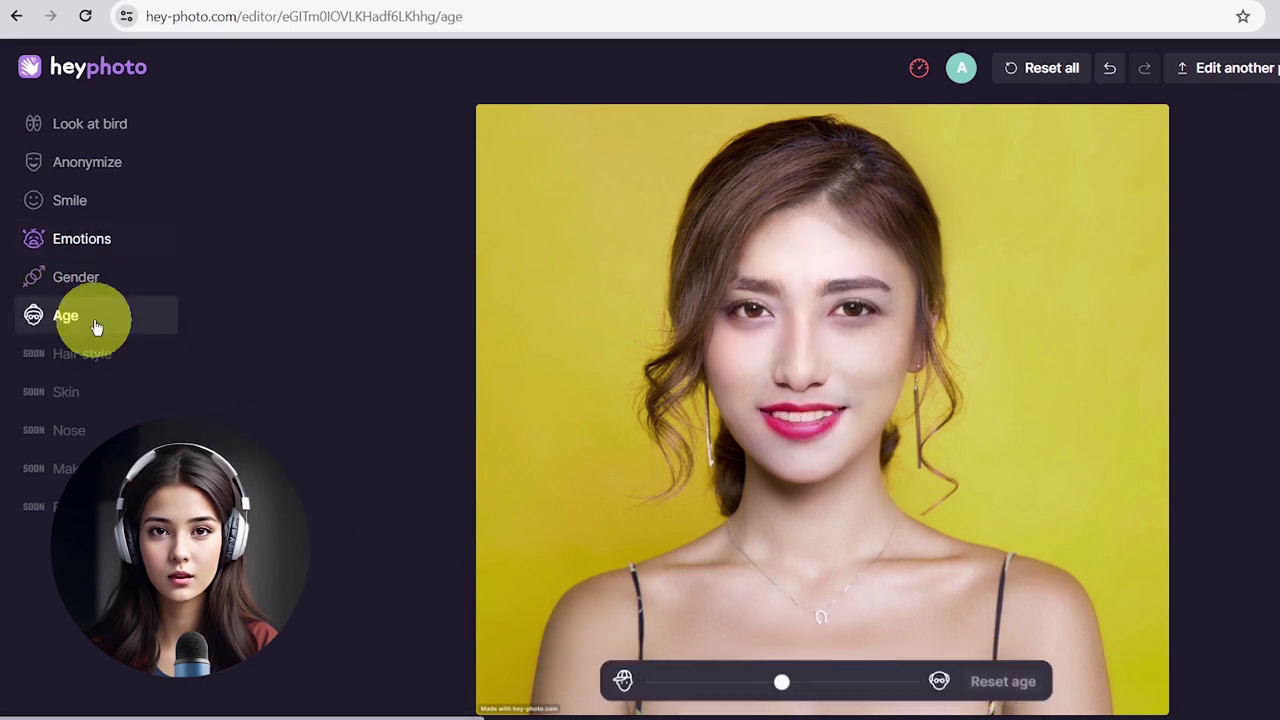
{"action": "left_click_drag", "start_coordinate": [784, 684], "coordinate": [694, 684]}
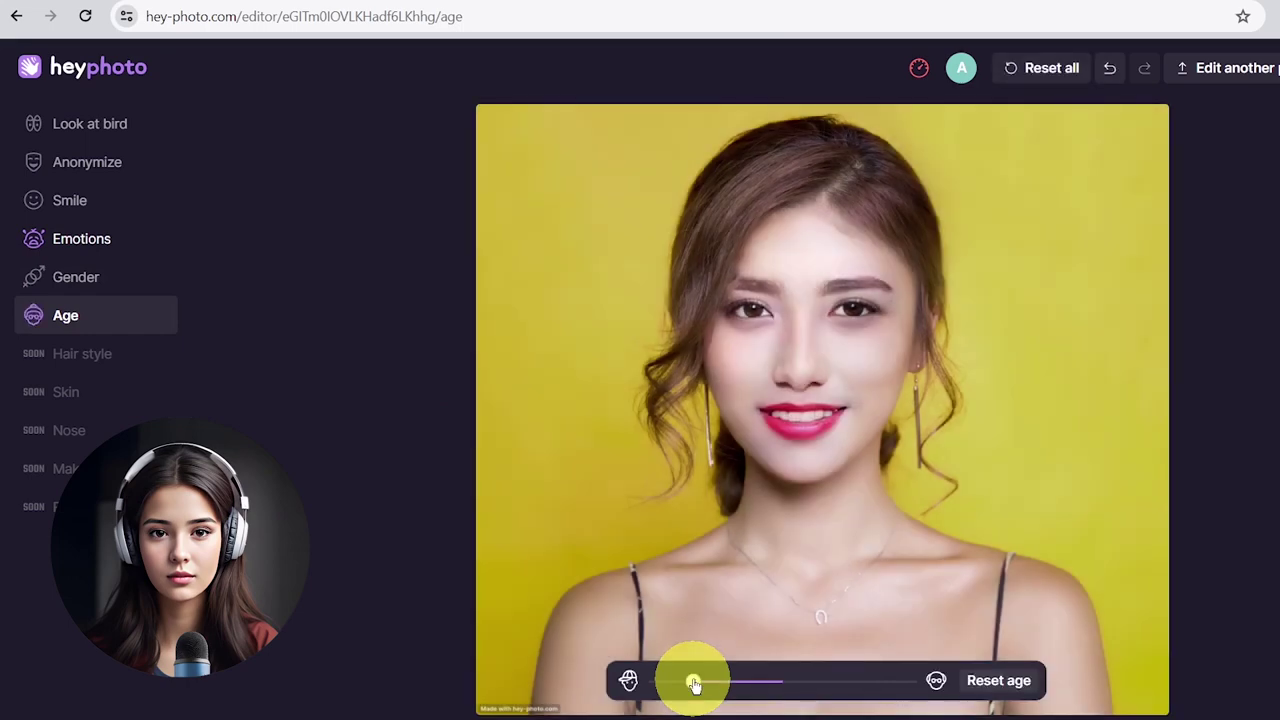
{"action": "left_click", "coordinate": [881, 683]}
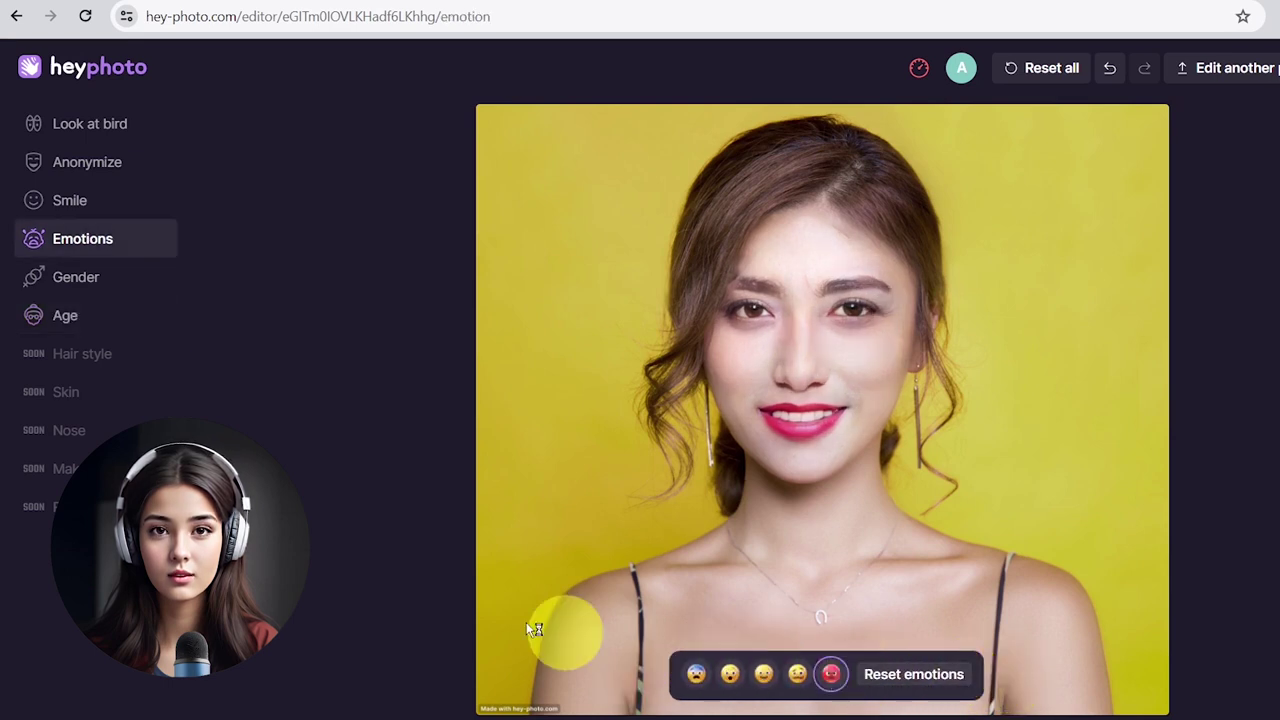
Step: Download the edited portrait as hey-photo_26-0-2024_16-50.jpeg
{"action": "scroll", "coordinate": [227, 349], "scroll_direction": "down", "scroll_amount": 1}
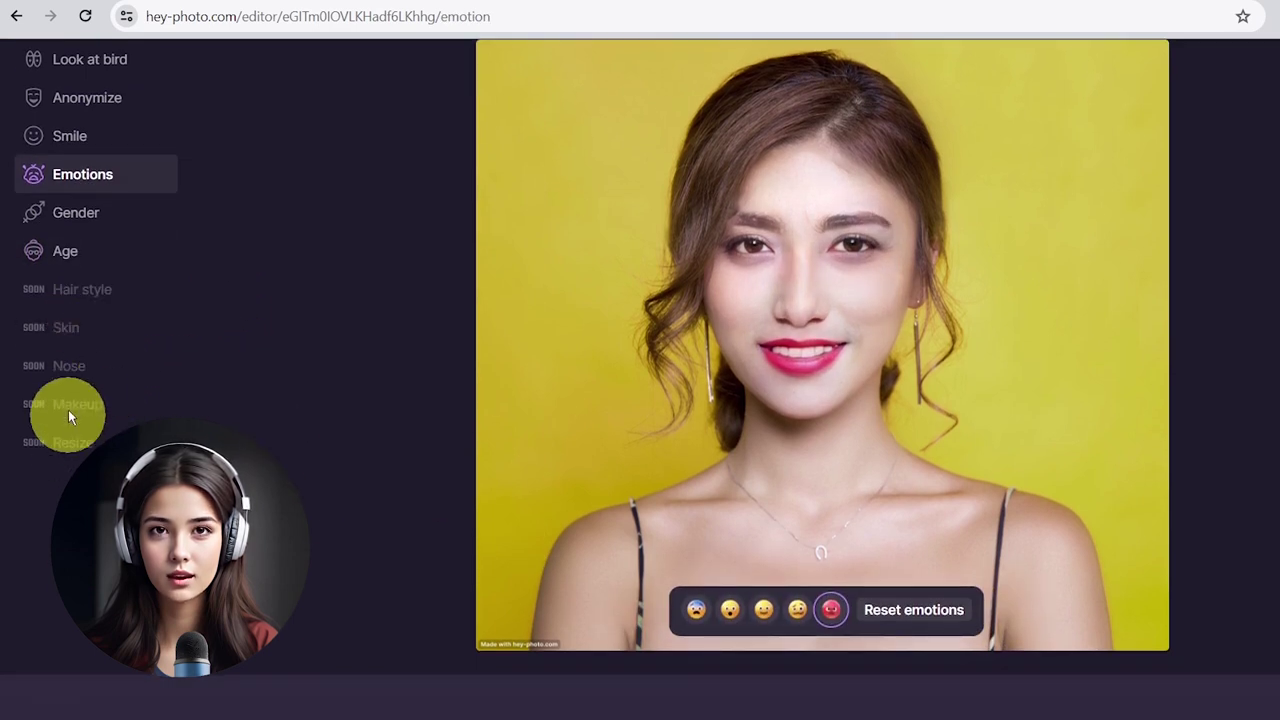
{"action": "scroll", "coordinate": [168, 405], "scroll_direction": "up", "scroll_amount": 1}
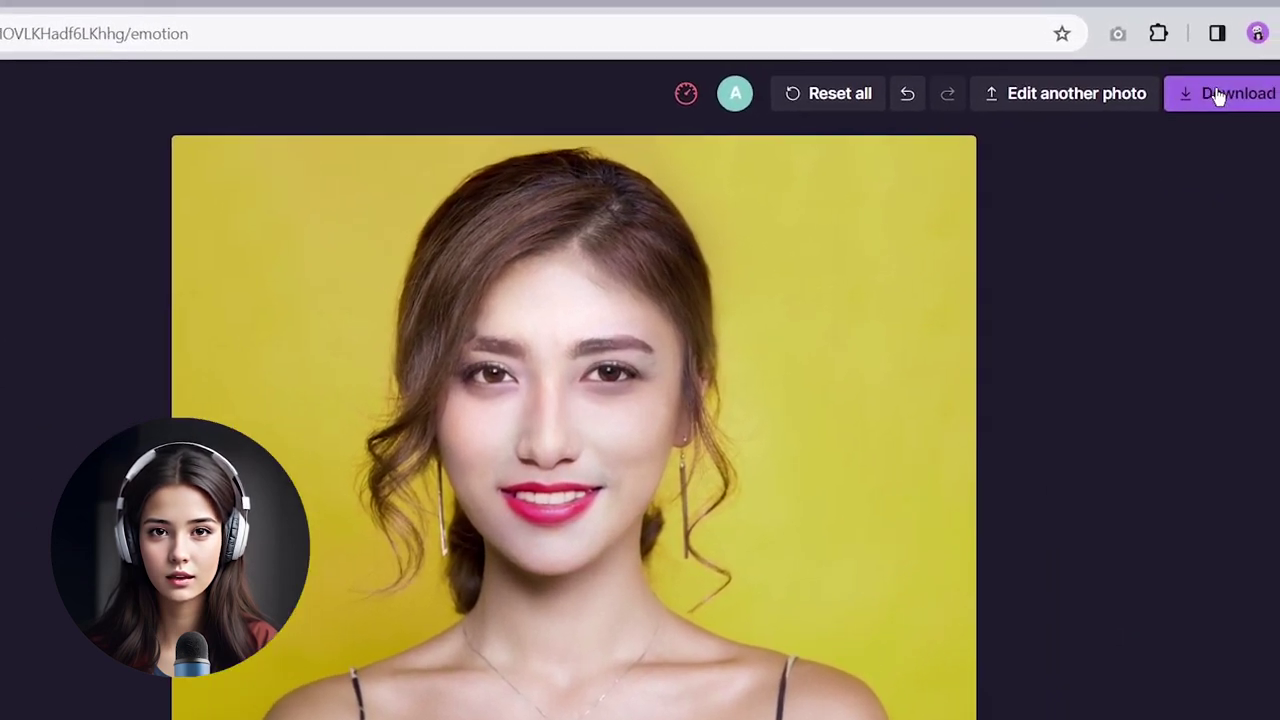
{"action": "left_click", "coordinate": [1210, 93]}
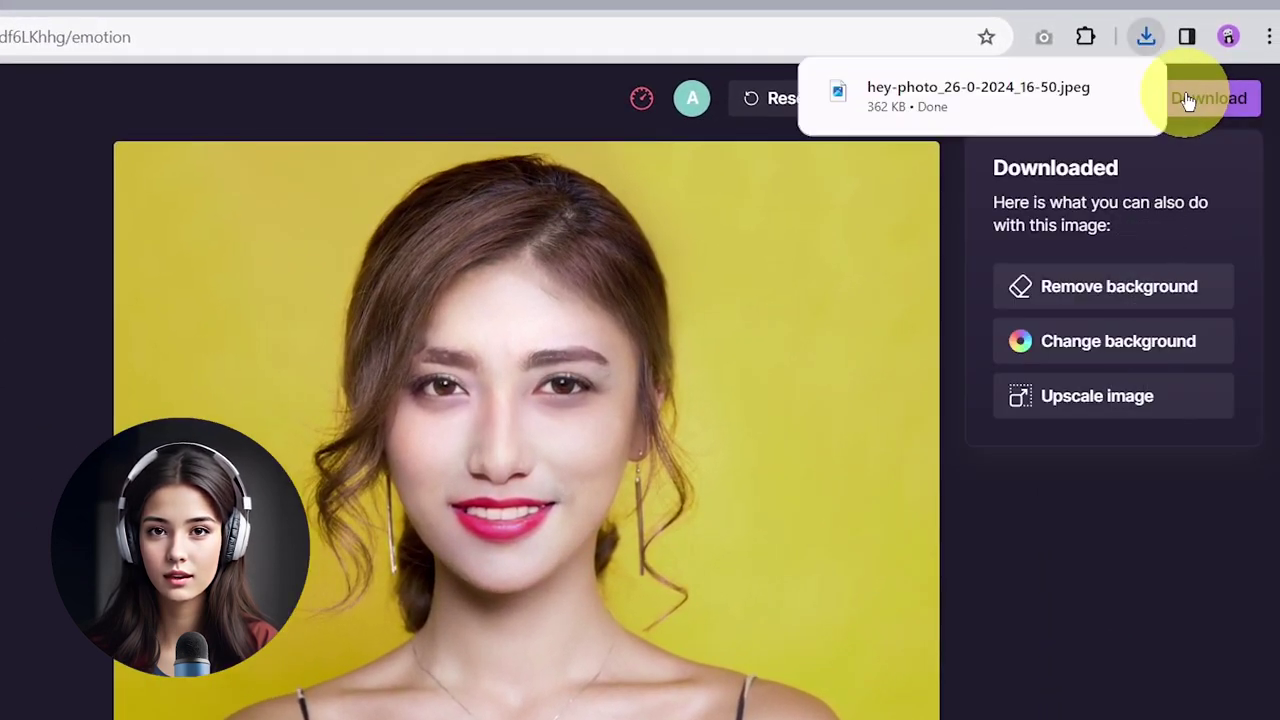